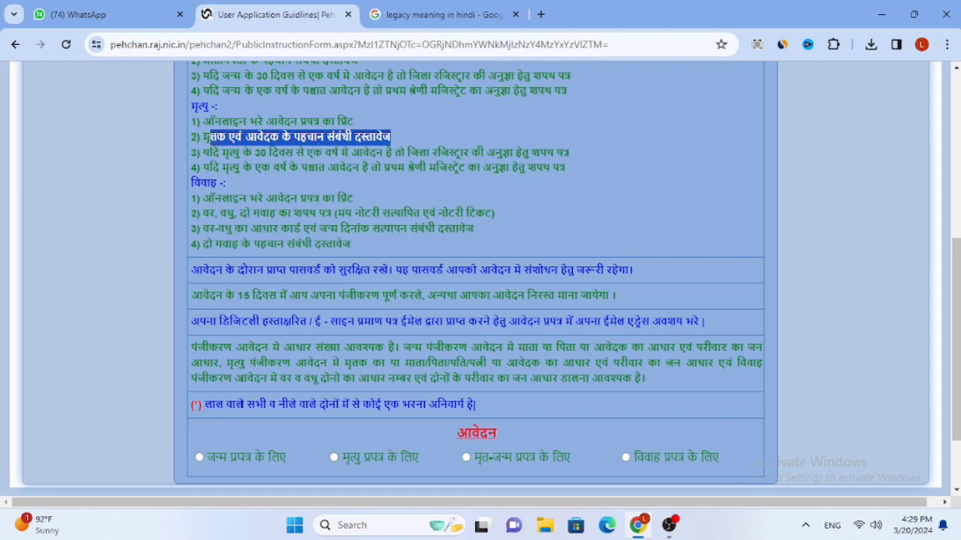
Review the required documents and late-registration affidavit note, then choose मृत्यु प्रपत्र के लिए for Form 2
{"action": "left_click_drag", "start_coordinate": [352, 122], "coordinate": [568, 152]}
{"action": "left_click", "coordinate": [230, 139]}
{"action": "left_click_drag", "start_coordinate": [252, 168], "coordinate": [559, 169]}
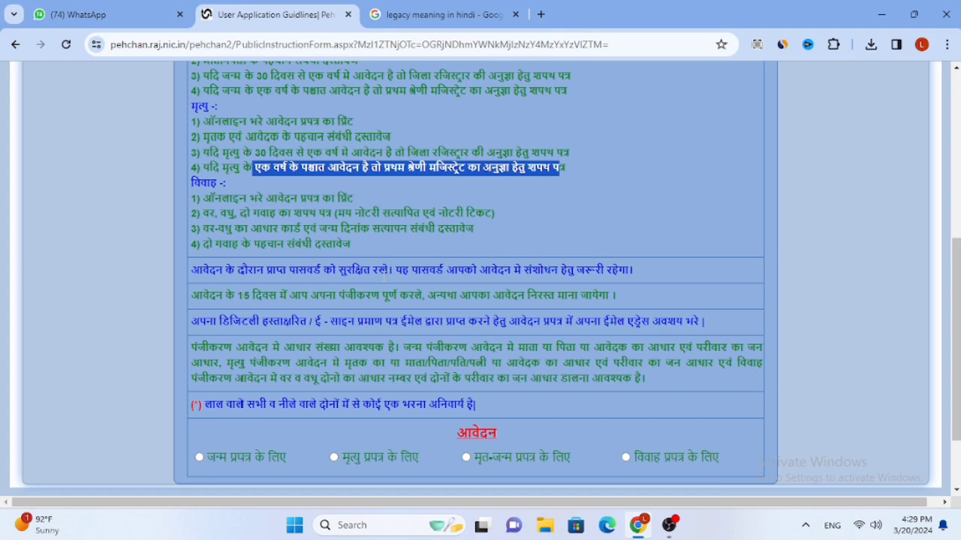
{"action": "left_click", "coordinate": [333, 457]}
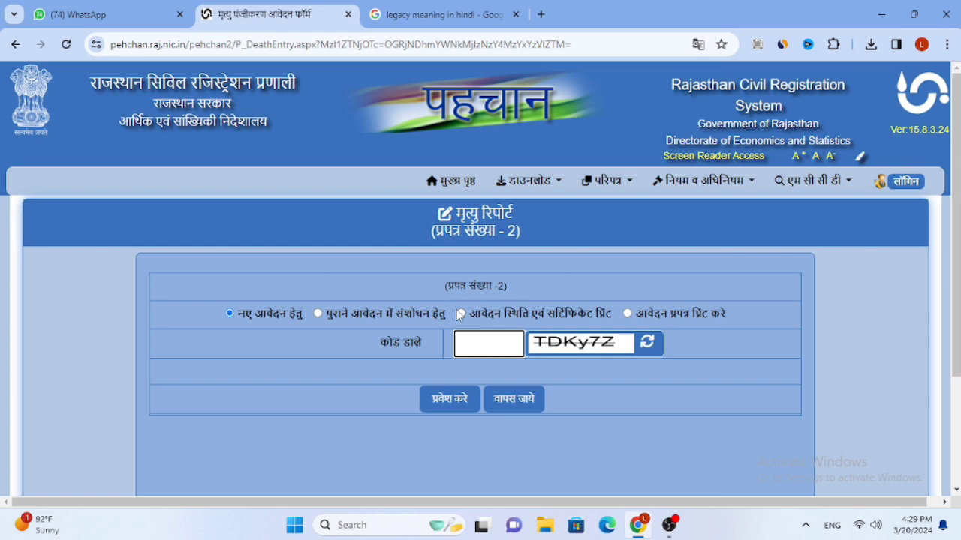
Enter the captcha security code, submit it with प्रवेश करे, and open the date-of-death calendar
{"action": "type", "text": "TDKy7Z"}
{"action": "left_click", "coordinate": [463, 409]}
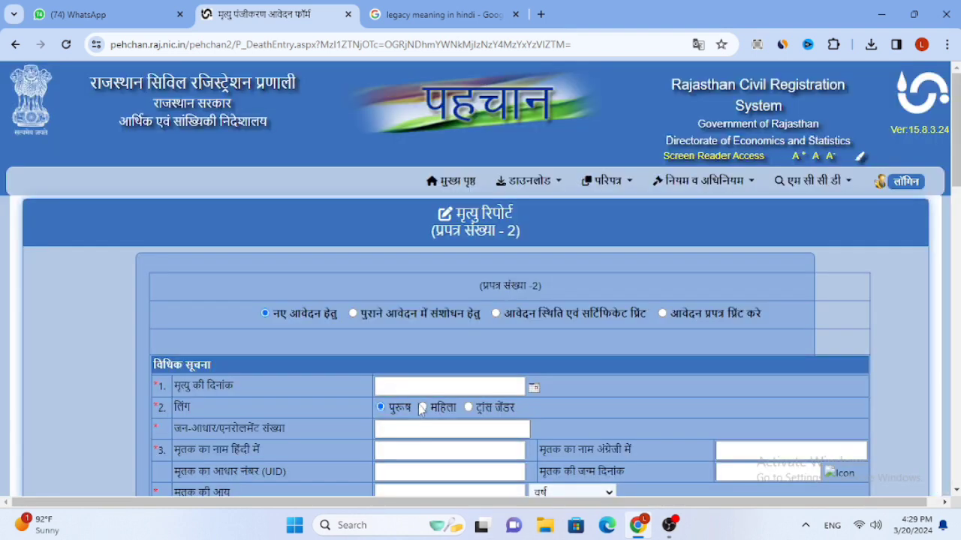
{"action": "left_click", "coordinate": [429, 383]}
{"action": "scroll", "coordinate": [429, 383], "scroll_direction": "down", "scroll_amount": 2}
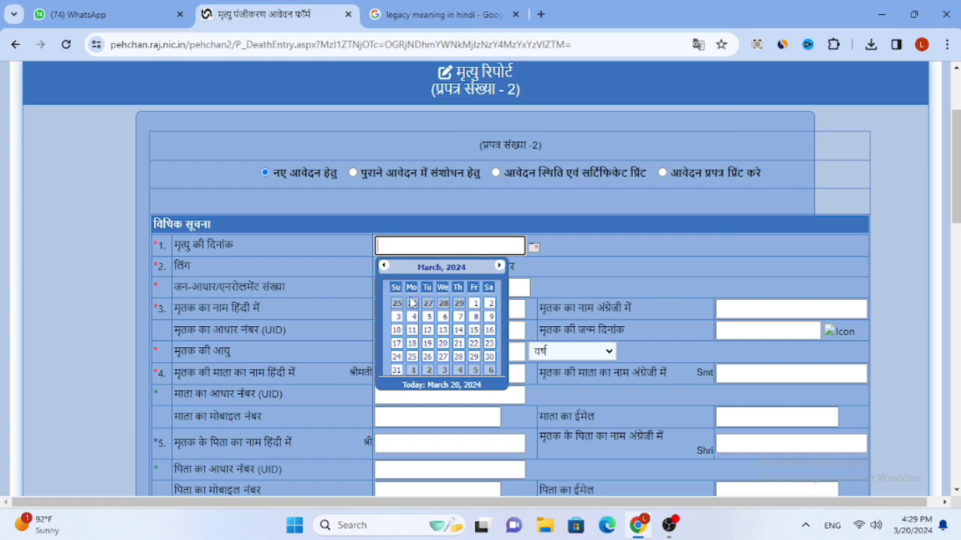
Pick 10 March 2024 as the date of death in the calendar
{"action": "left_click", "coordinate": [397, 331]}
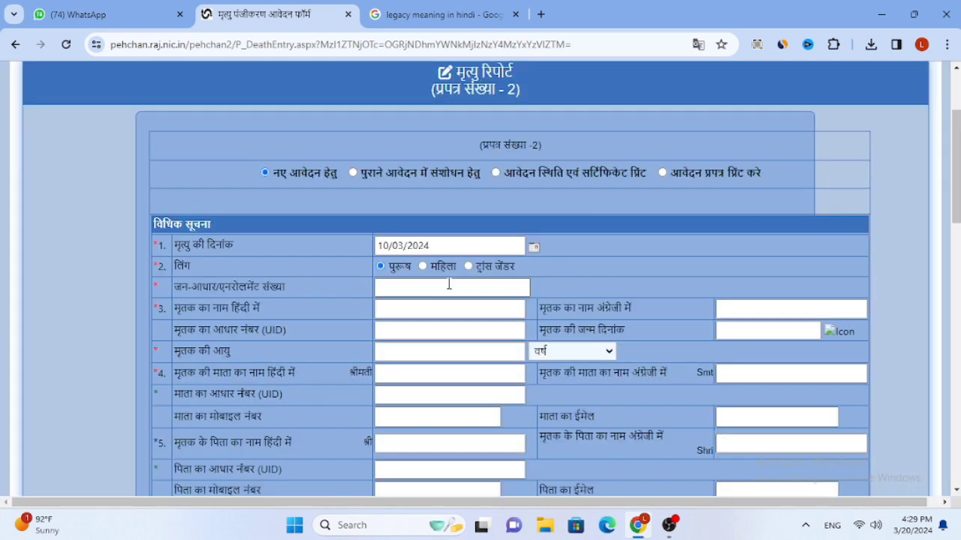
{"action": "left_click", "coordinate": [449, 284]}
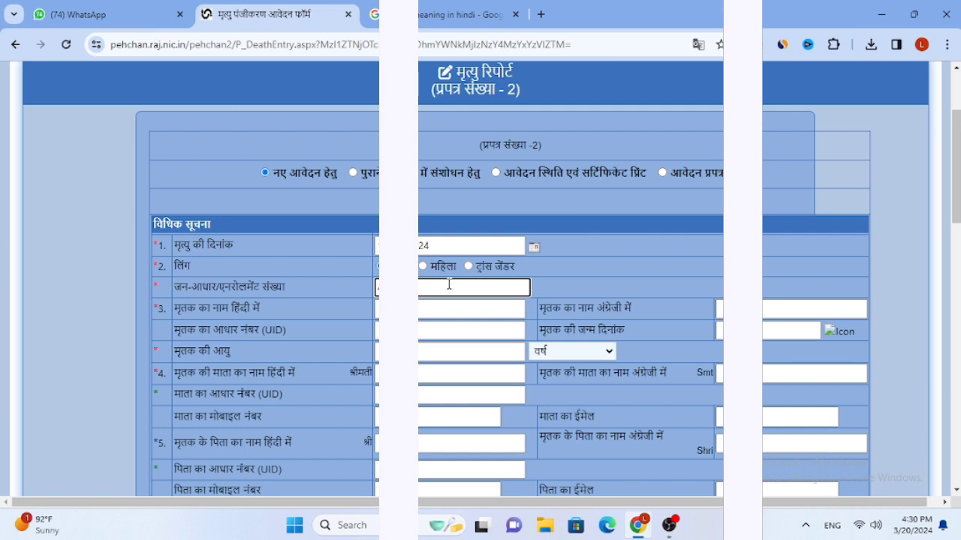
Enter the Jan-Aadhaar number to load the family and mark the second member as deceased
{"action": "type", "text": "378"}
{"action": "left_click", "coordinate": [571, 288]}
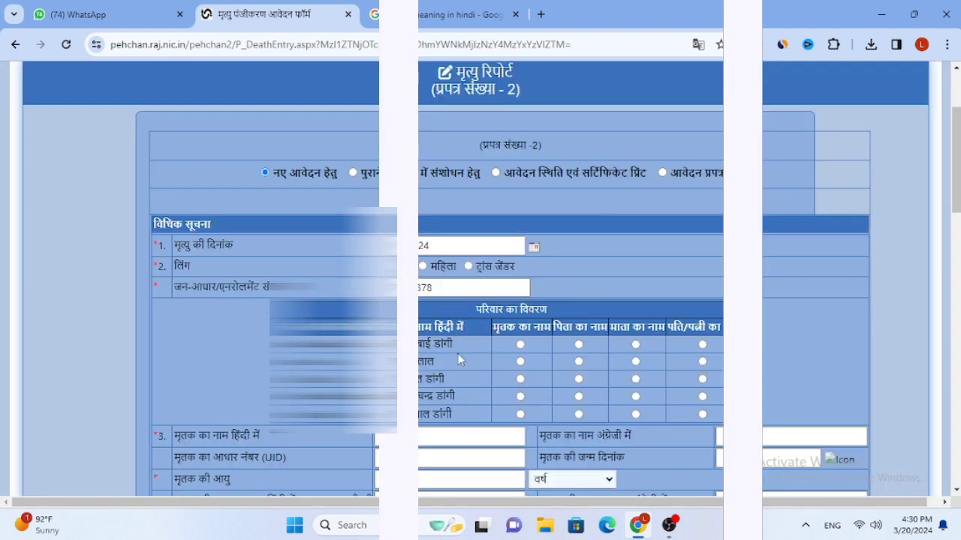
{"action": "left_click", "coordinate": [519, 361]}
{"action": "scroll", "coordinate": [523, 367], "scroll_direction": "down", "scroll_amount": 2}
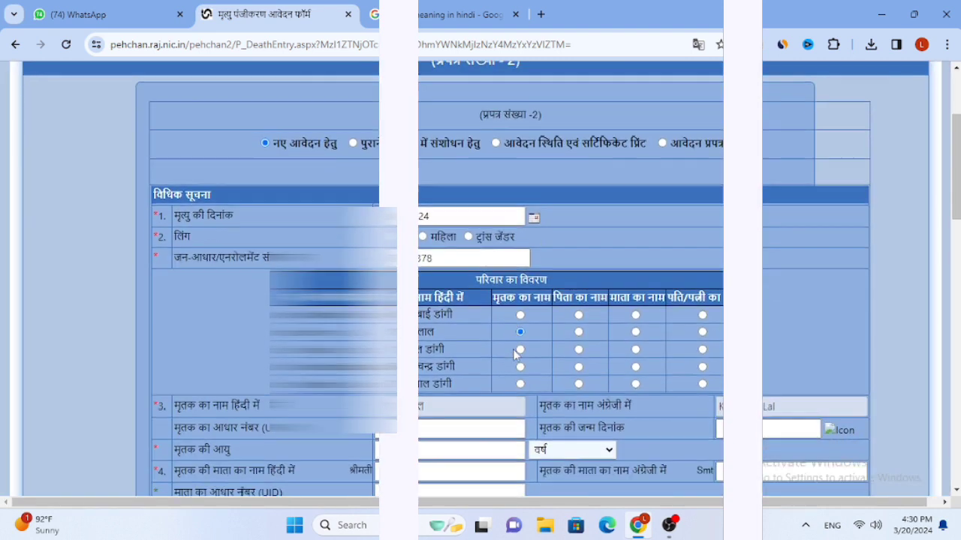
Enter the deceased's Aadhaar (UID) number
{"action": "left_click", "coordinate": [474, 315]}
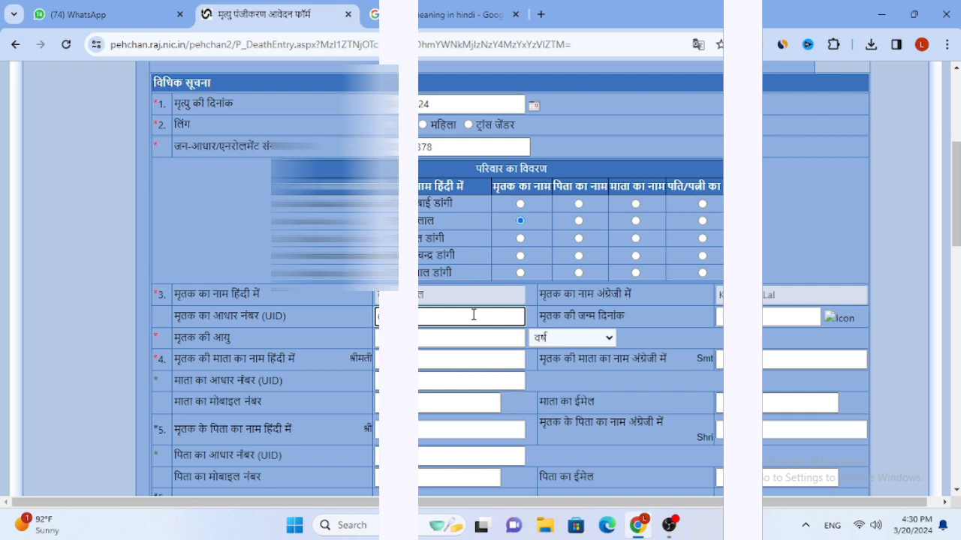
{"action": "left_click", "coordinate": [645, 318]}
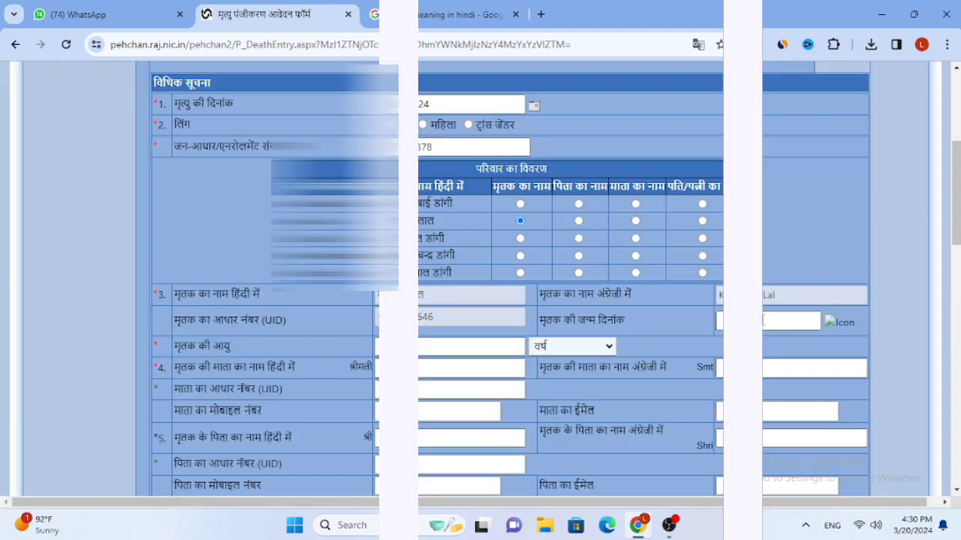
{"action": "left_click", "coordinate": [779, 320]}
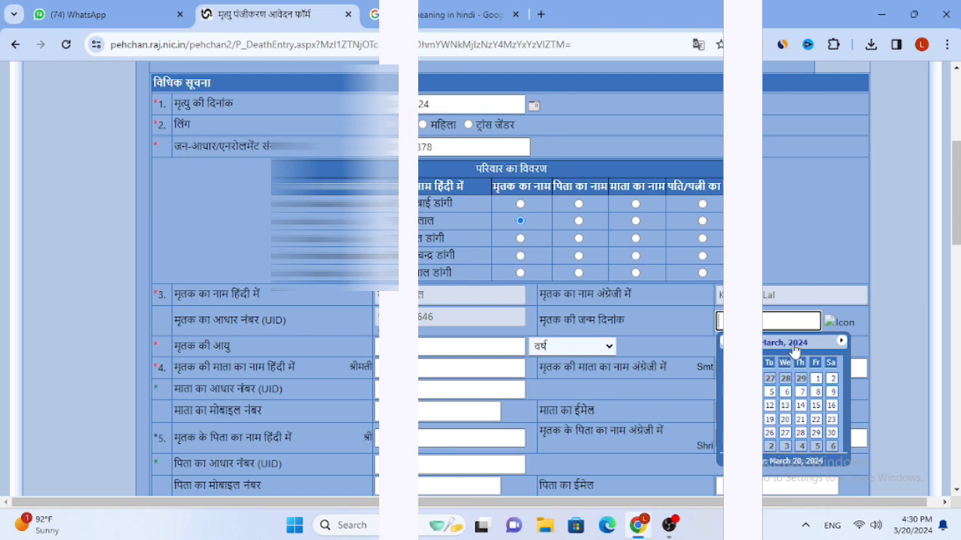
Set the deceased's date of birth to a January 1964 date via the calendar's decade view
{"action": "left_click", "coordinate": [792, 345]}
{"action": "left_click", "coordinate": [769, 345]}
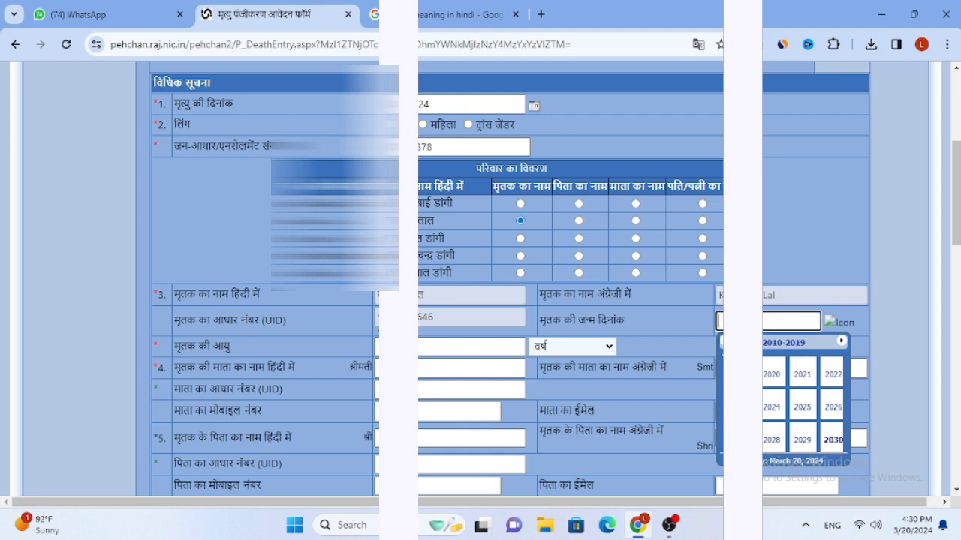
{"action": "left_click", "coordinate": [725, 341]}
{"action": "left_click", "coordinate": [725, 341]}
{"action": "left_click", "coordinate": [725, 341]}
{"action": "left_click", "coordinate": [725, 341]}
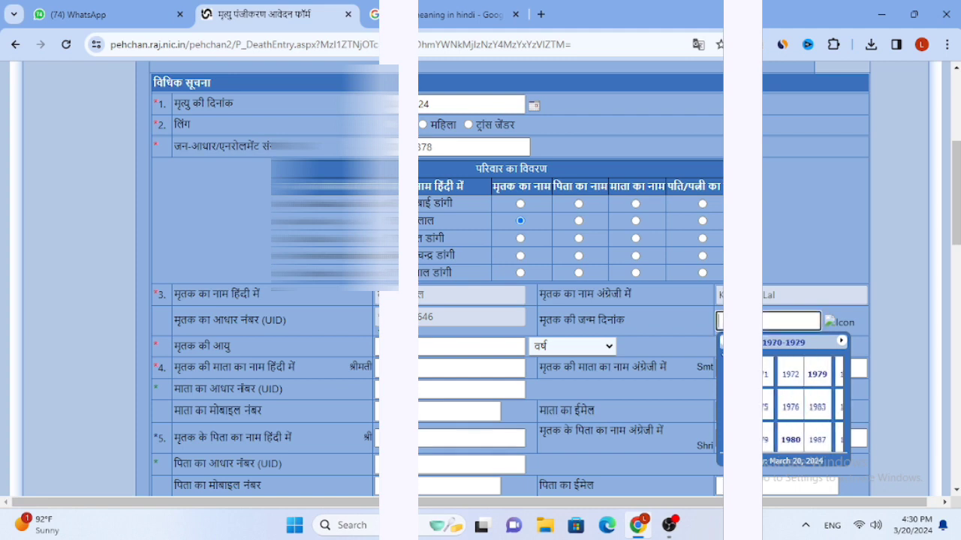
{"action": "left_click", "coordinate": [725, 340]}
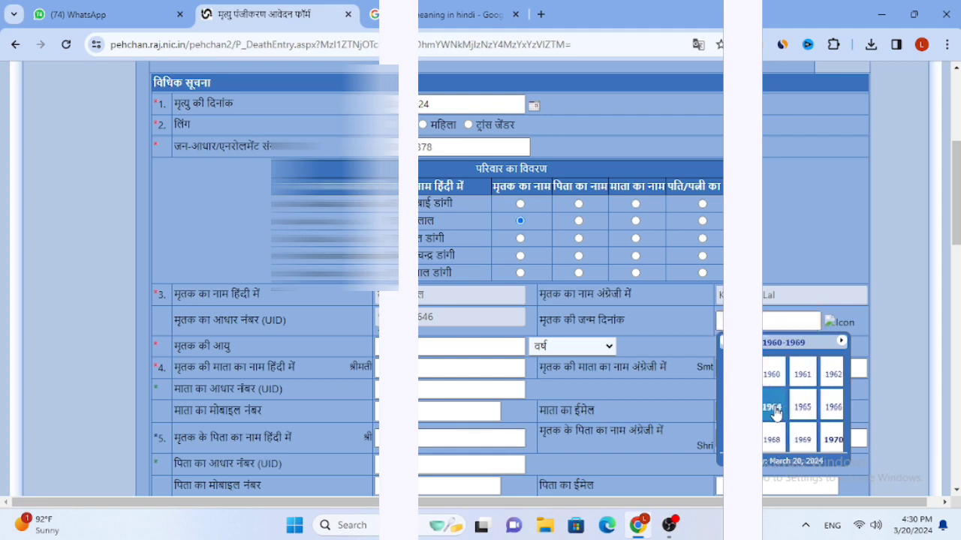
{"action": "left_click", "coordinate": [775, 412]}
{"action": "left_click", "coordinate": [772, 375]}
{"action": "left_click", "coordinate": [769, 390]}
{"action": "left_click", "coordinate": [452, 344]}
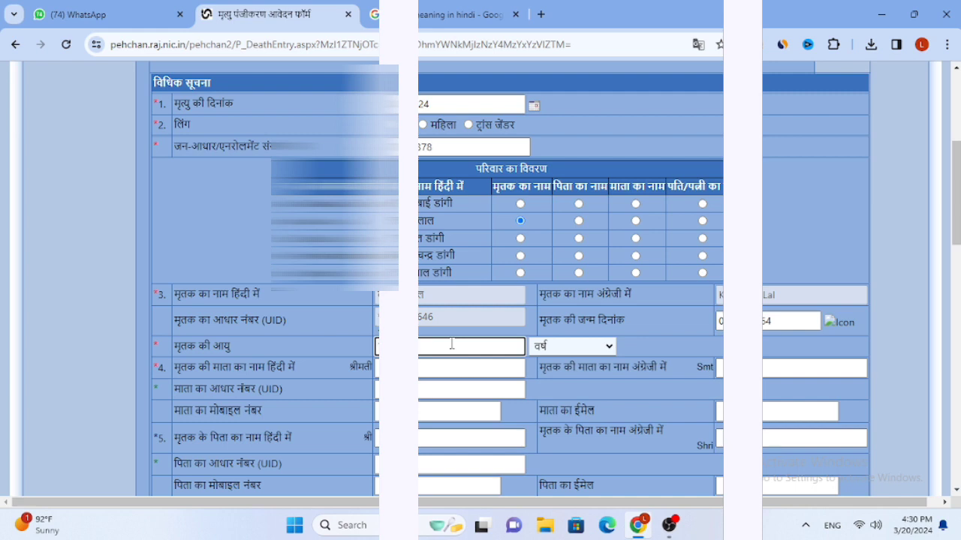
{"action": "left_click", "coordinate": [433, 370]}
{"action": "left_click", "coordinate": [433, 370]}
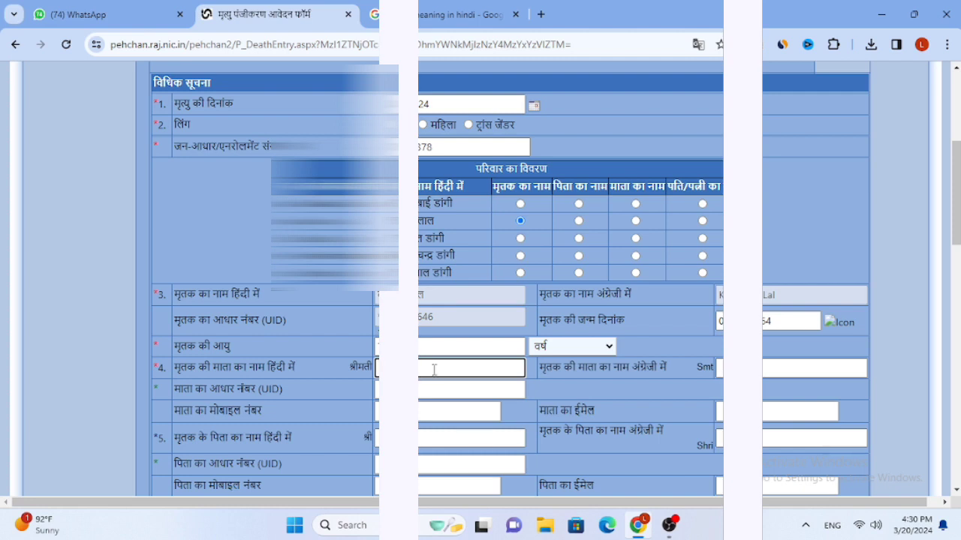
Enter the mother's name in Hindi and begin its English (Smt) version
{"action": "key", "text": "super+space"}
{"action": "type", "text": "tulsi bai"}
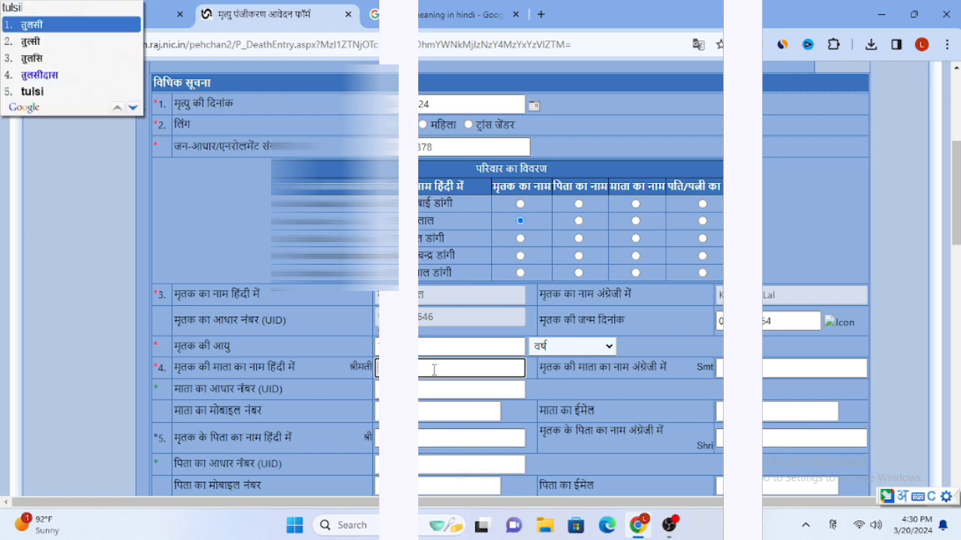
{"action": "left_click", "coordinate": [779, 360]}
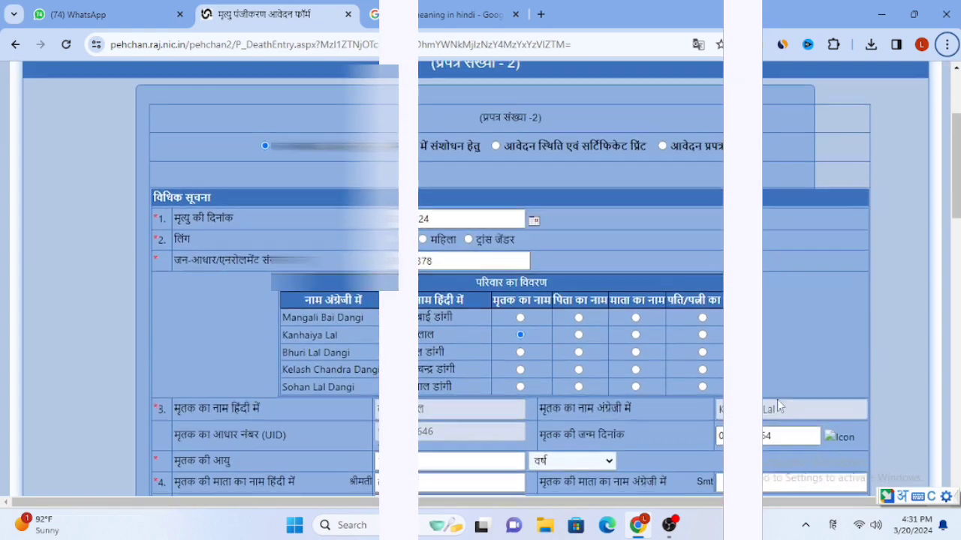
{"action": "key", "text": "super+space"}
{"action": "type", "text": "t"}
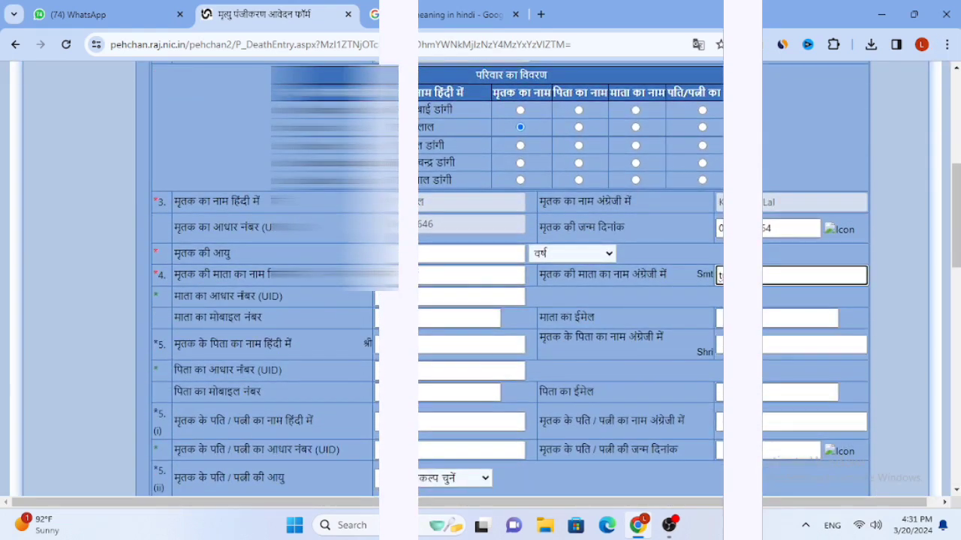
{"action": "left_click", "coordinate": [451, 295]}
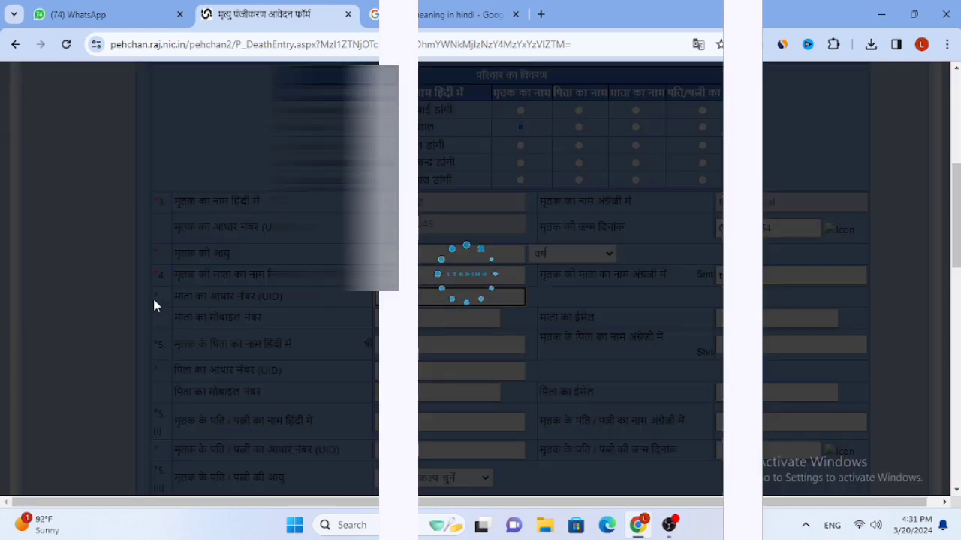
{"action": "scroll", "coordinate": [202, 383], "scroll_direction": "down", "scroll_amount": 1}
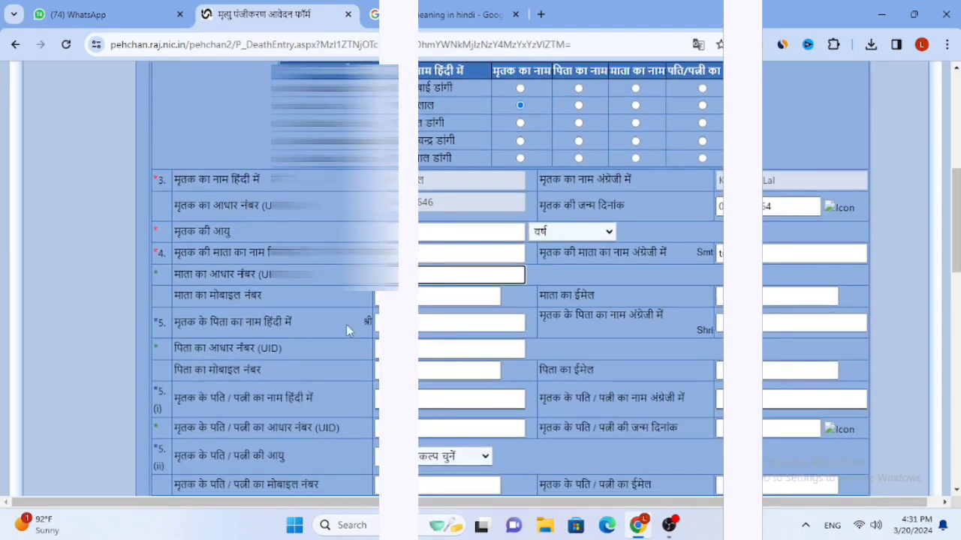
Type the father's name in Hindi using the Hindi keyboard
{"action": "left_click", "coordinate": [378, 322]}
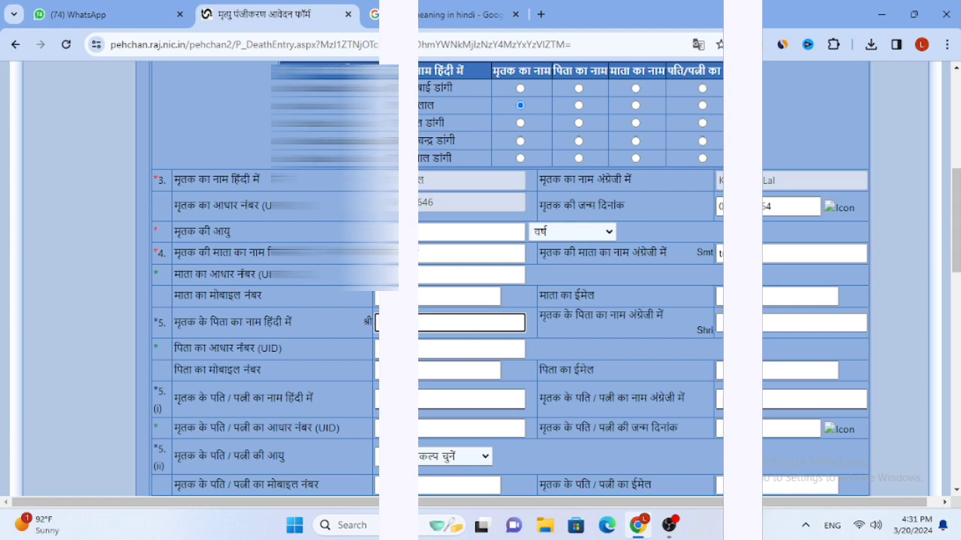
{"action": "key", "text": "super+space"}
{"action": "type", "text": "sama"}
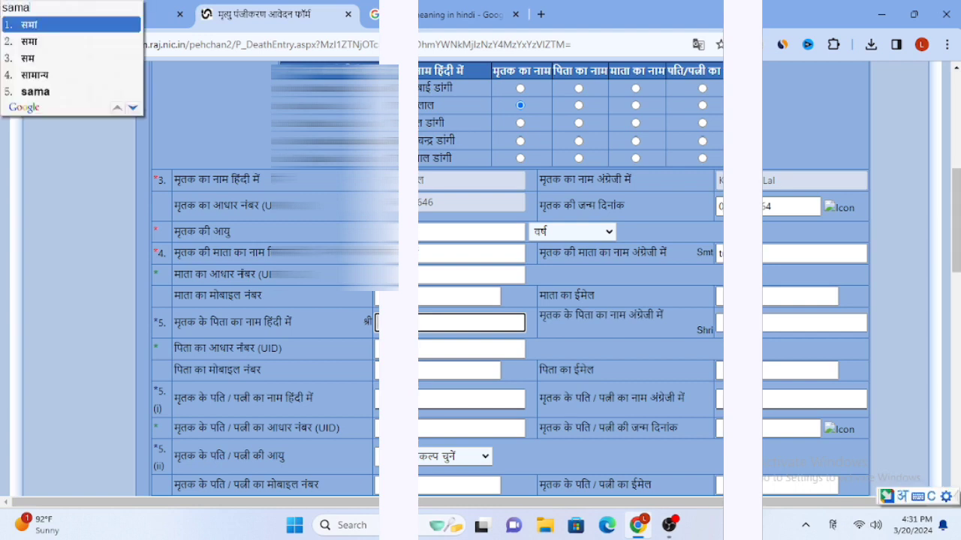
{"action": "key", "text": "BackSpace"}
{"action": "key", "text": "BackSpace"}
{"action": "type", "text": "ama j"}
{"action": "key", "text": "BackSpace"}
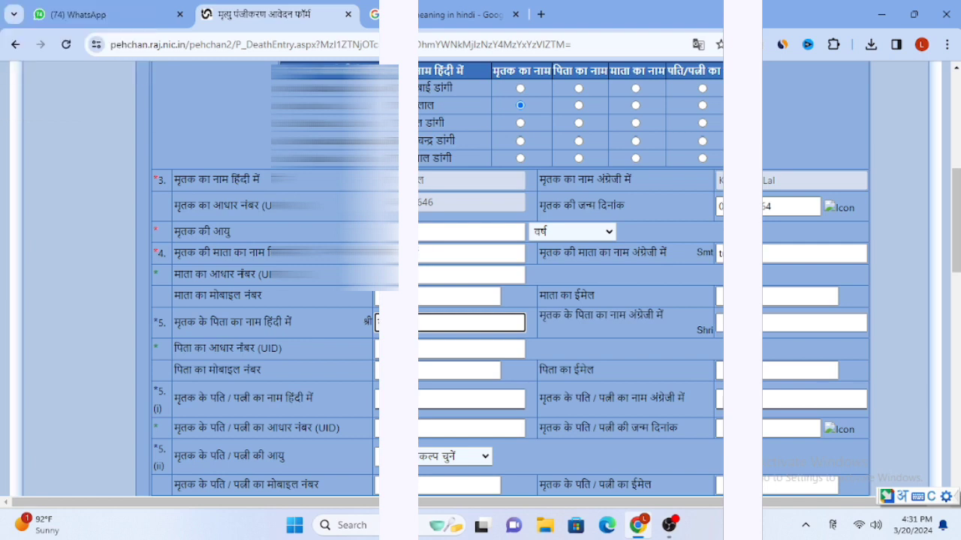
{"action": "left_click", "coordinate": [780, 322]}
{"action": "key", "text": "super+space"}
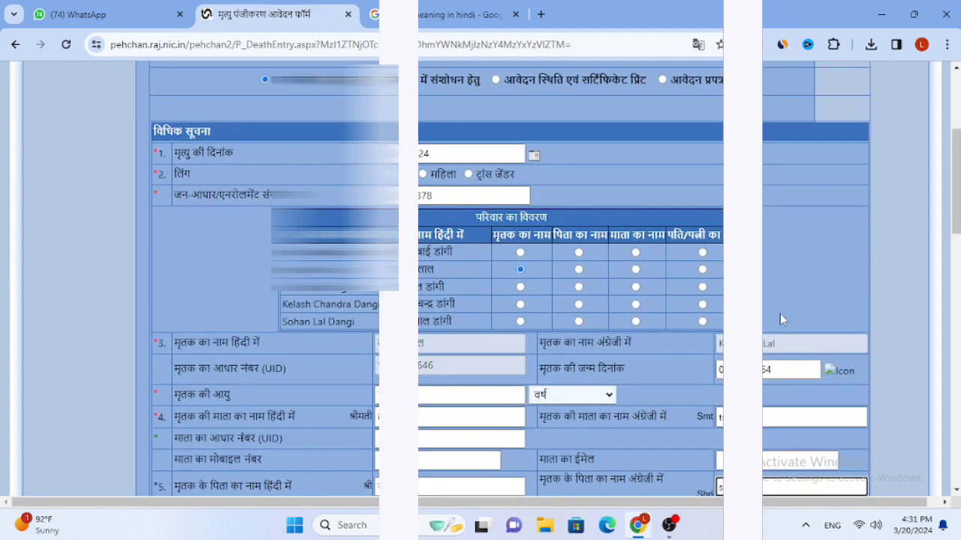
{"action": "scroll", "coordinate": [780, 314], "scroll_direction": "down", "scroll_amount": 2}
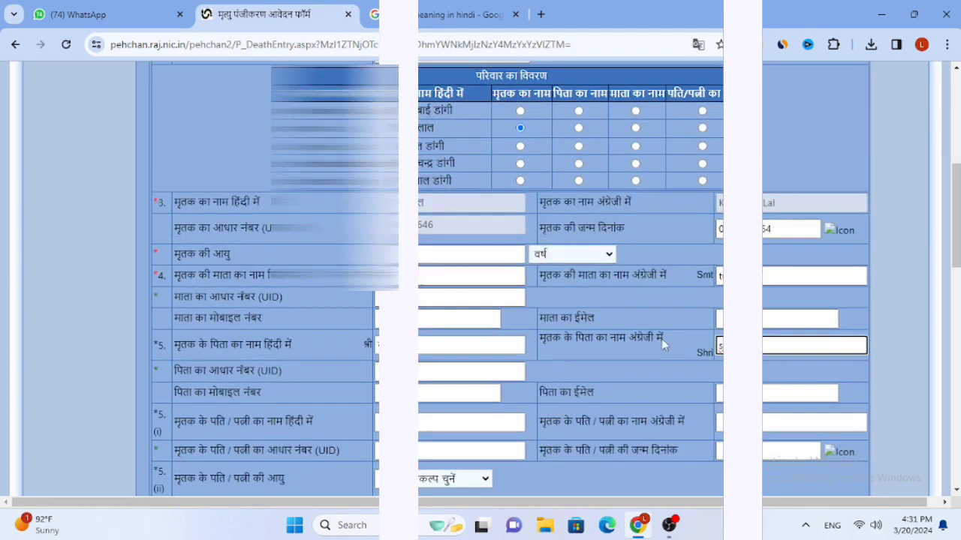
{"action": "left_click", "coordinate": [632, 353]}
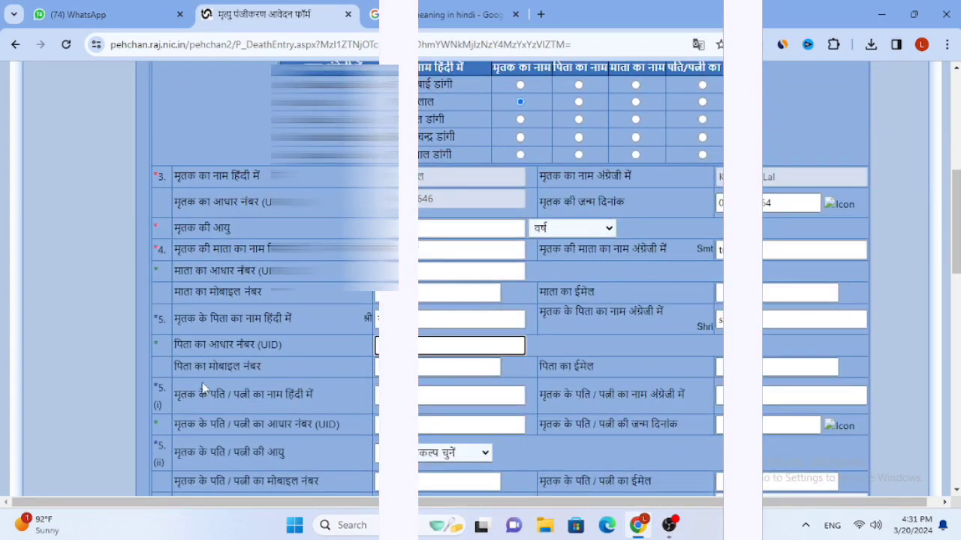
{"action": "scroll", "coordinate": [222, 368], "scroll_direction": "down", "scroll_amount": 1}
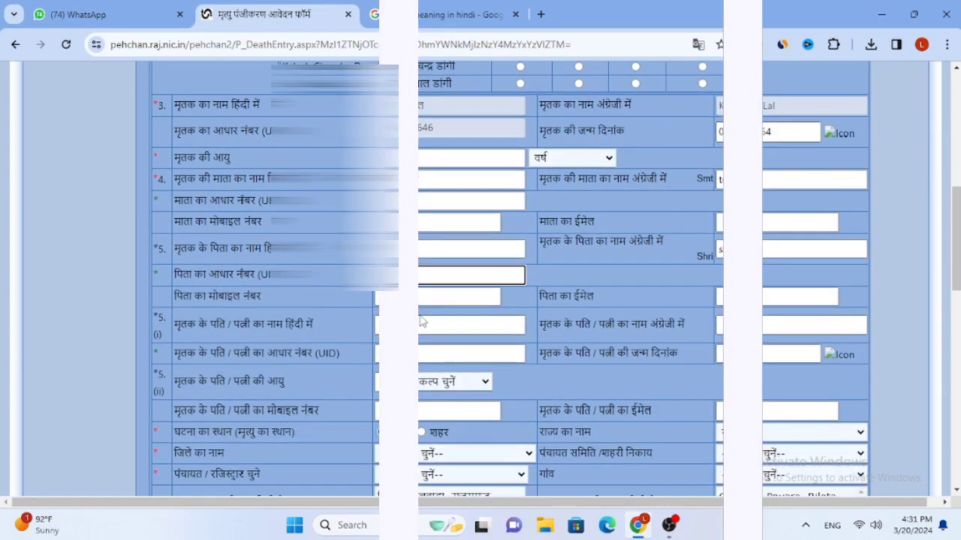
{"action": "left_click", "coordinate": [432, 324]}
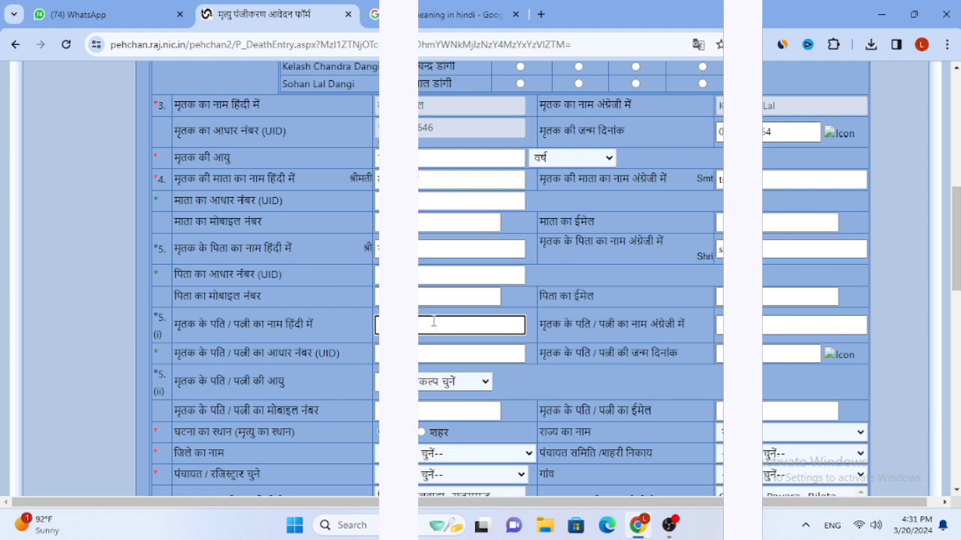
{"action": "scroll", "coordinate": [433, 321], "scroll_direction": "up", "scroll_amount": 1}
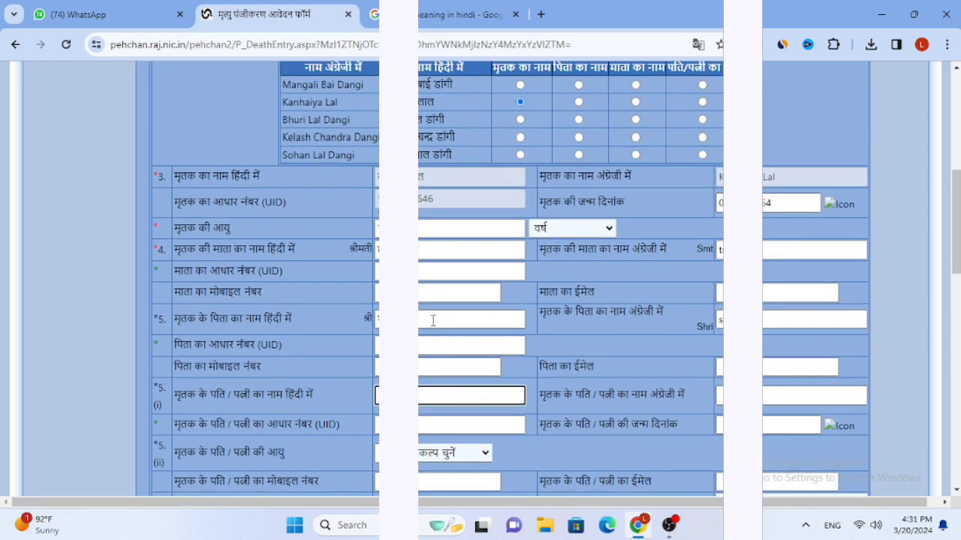
{"action": "scroll", "coordinate": [427, 347], "scroll_direction": "down", "scroll_amount": 2}
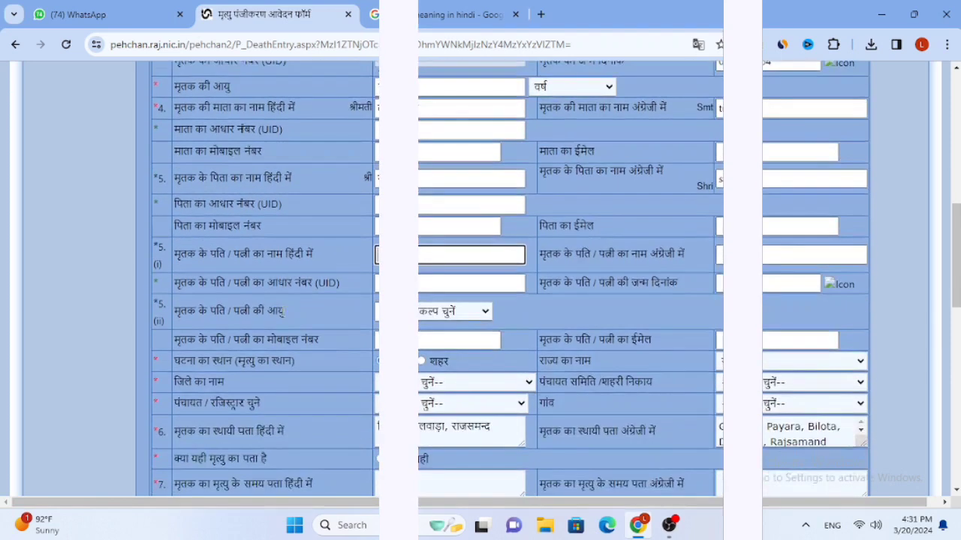
{"action": "left_click_drag", "start_coordinate": [208, 283], "coordinate": [340, 283]}
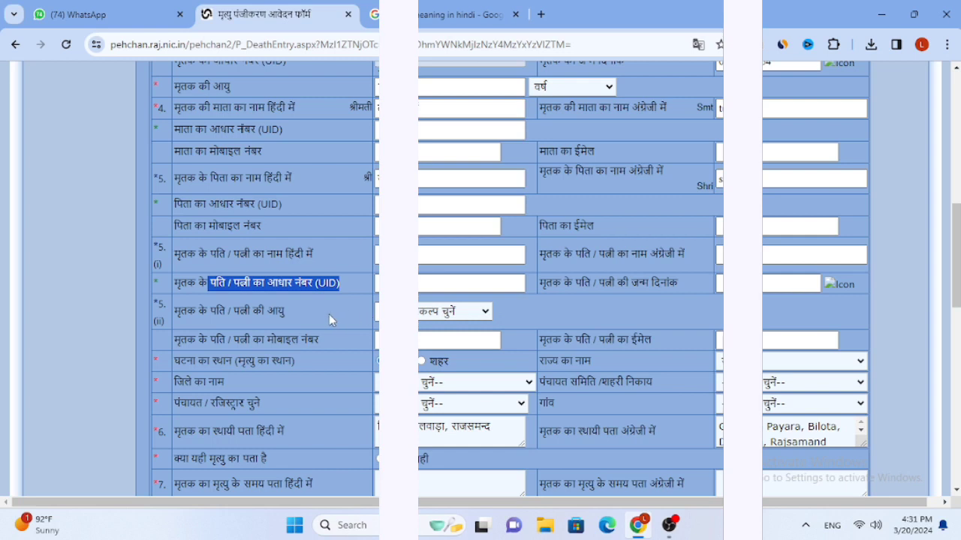
{"action": "left_click_drag", "start_coordinate": [210, 310], "coordinate": [286, 311]}
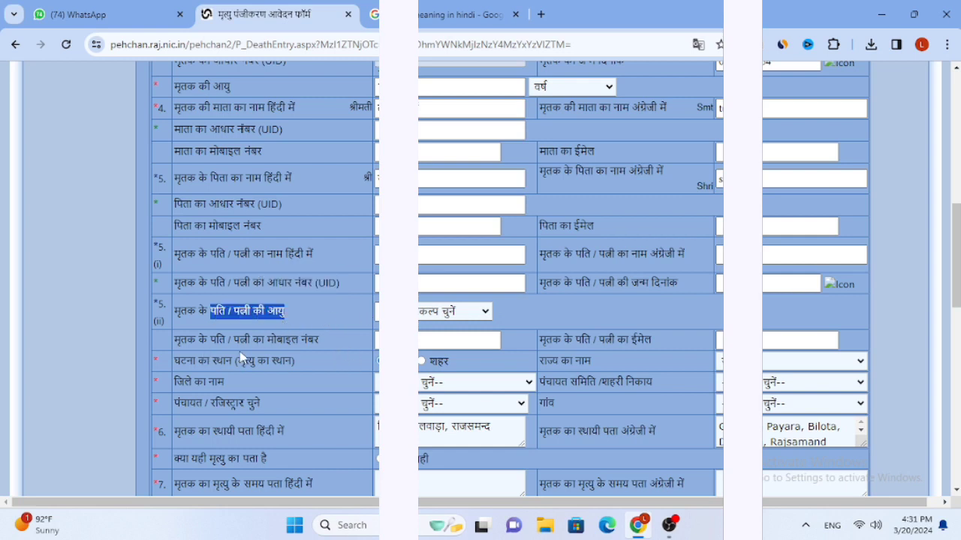
{"action": "left_click", "coordinate": [210, 360]}
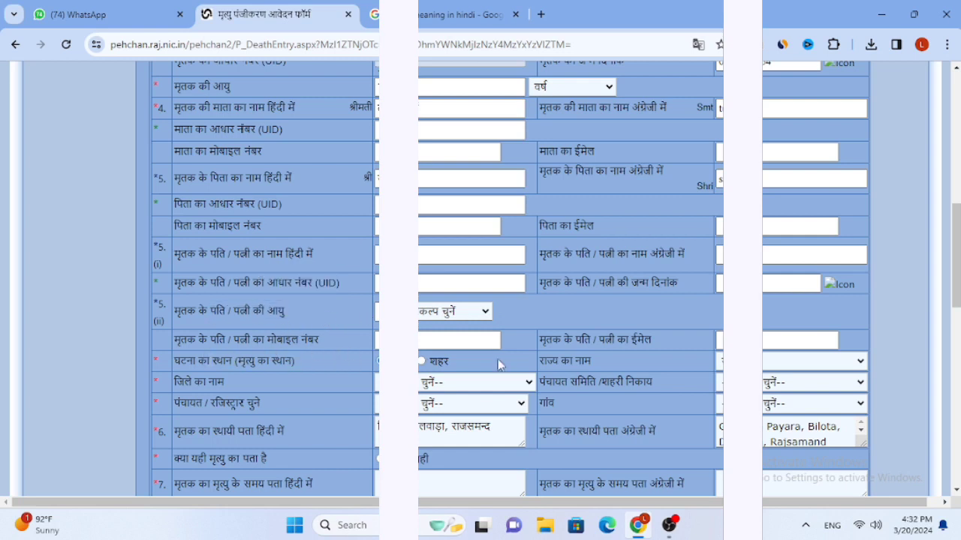
Choose the place-of-death district, panchayat samiti, panchayat/registrar and village from their dropdowns
{"action": "left_click", "coordinate": [434, 385]}
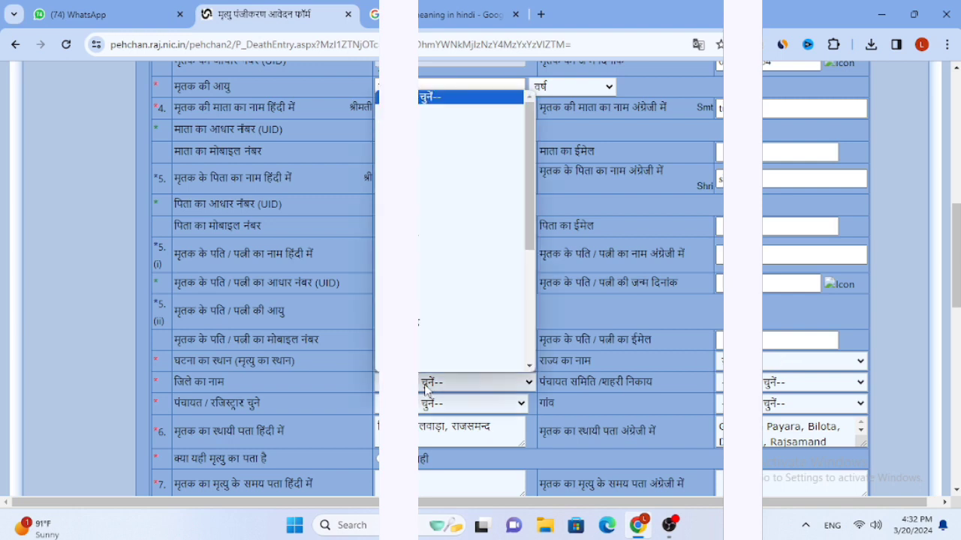
{"action": "left_click", "coordinate": [438, 308]}
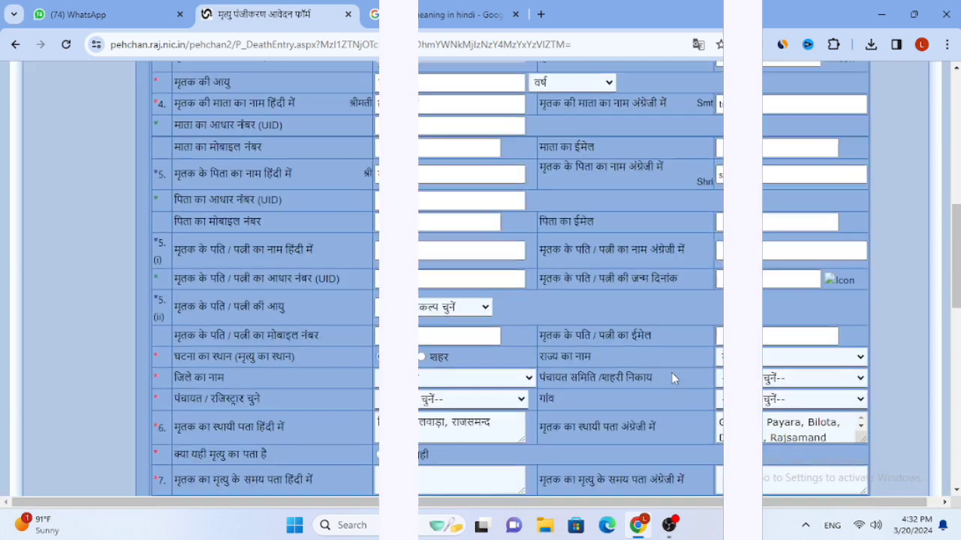
{"action": "scroll", "coordinate": [671, 372], "scroll_direction": "down", "scroll_amount": 1}
{"action": "left_click", "coordinate": [766, 312]}
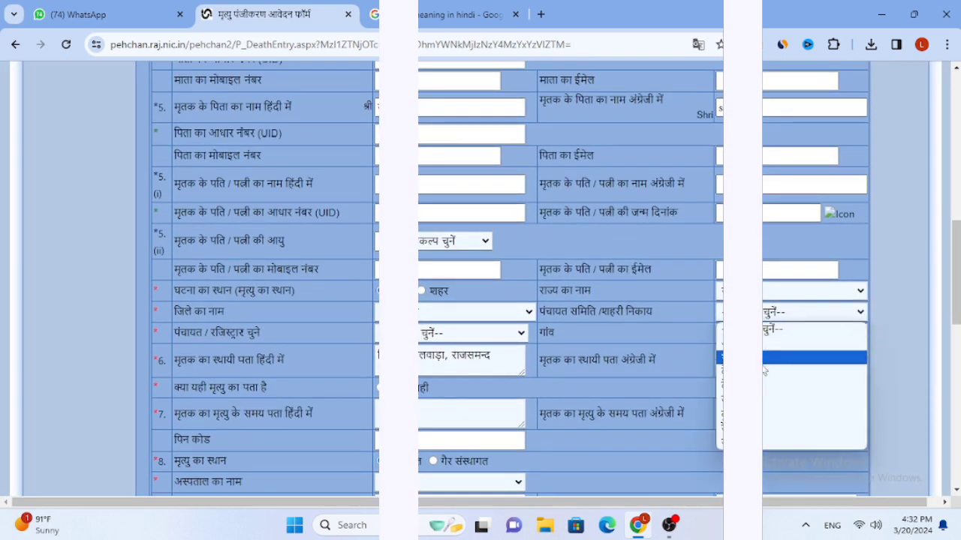
{"action": "left_click", "coordinate": [776, 354]}
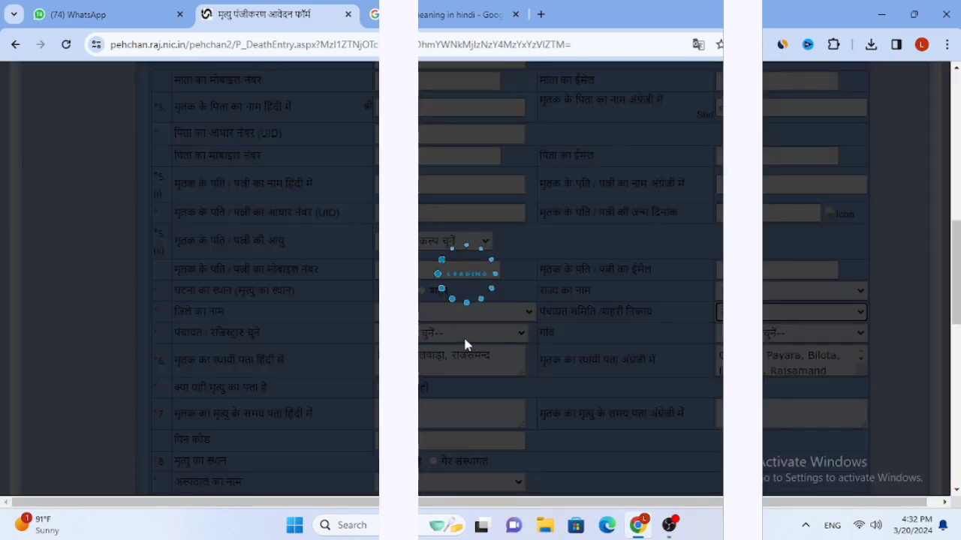
{"action": "left_click", "coordinate": [464, 339]}
{"action": "left_click", "coordinate": [466, 152]}
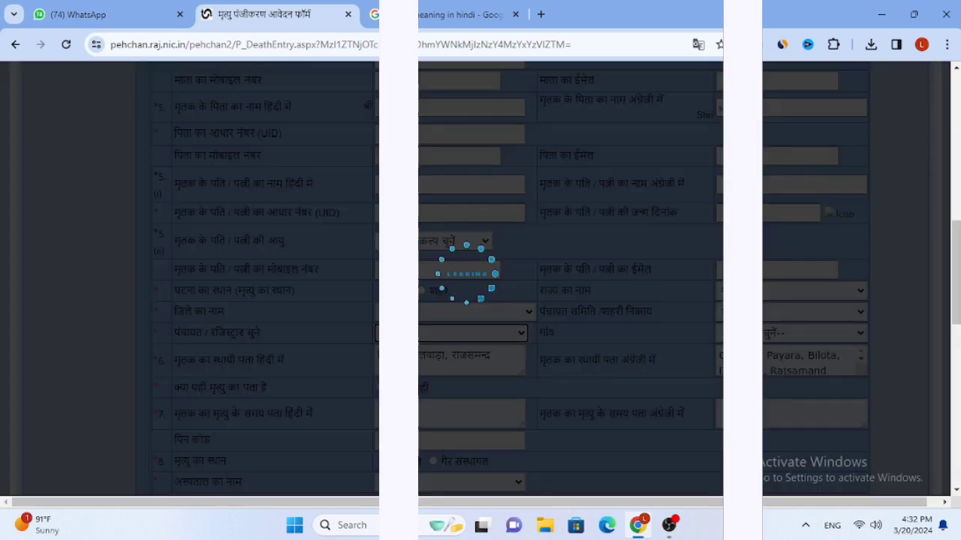
{"action": "left_click", "coordinate": [766, 334]}
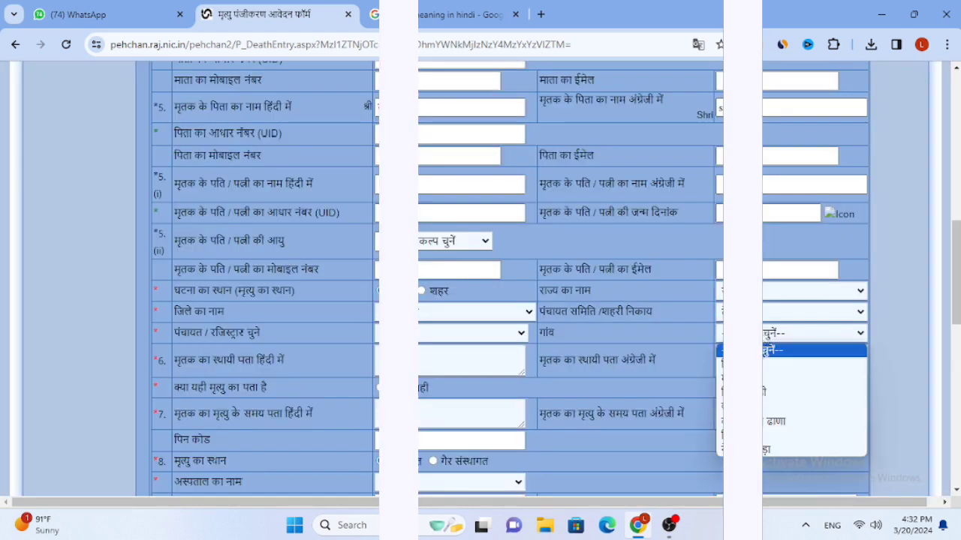
{"action": "left_click", "coordinate": [773, 365]}
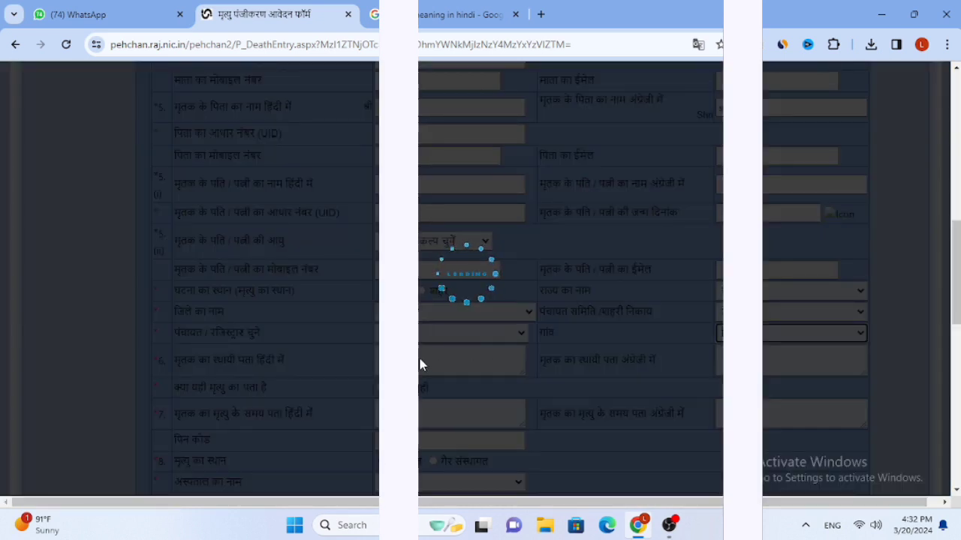
{"action": "scroll", "coordinate": [480, 278], "scroll_direction": "down", "scroll_amount": 3}
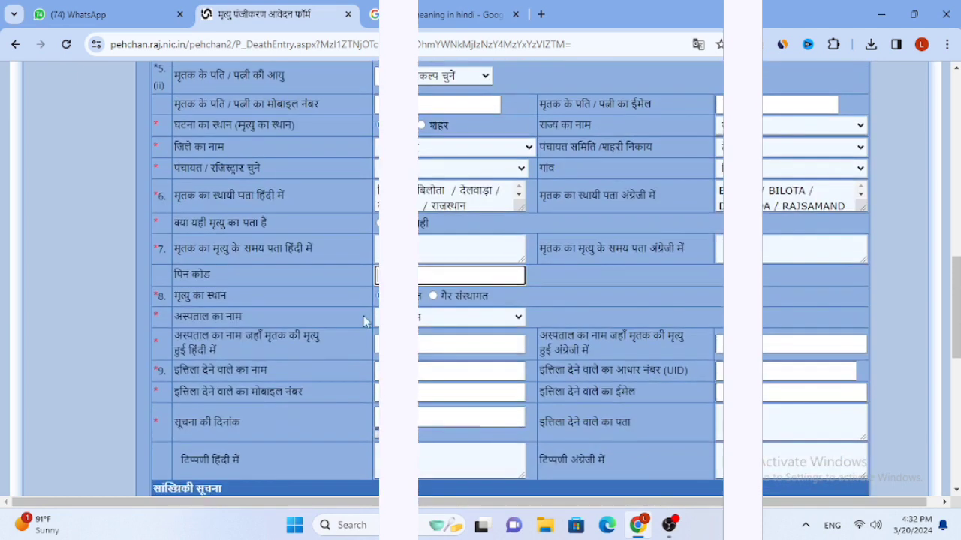
Type the deceased's address at death in Hindi transliteration, then the same address in English
{"action": "left_click", "coordinate": [451, 248]}
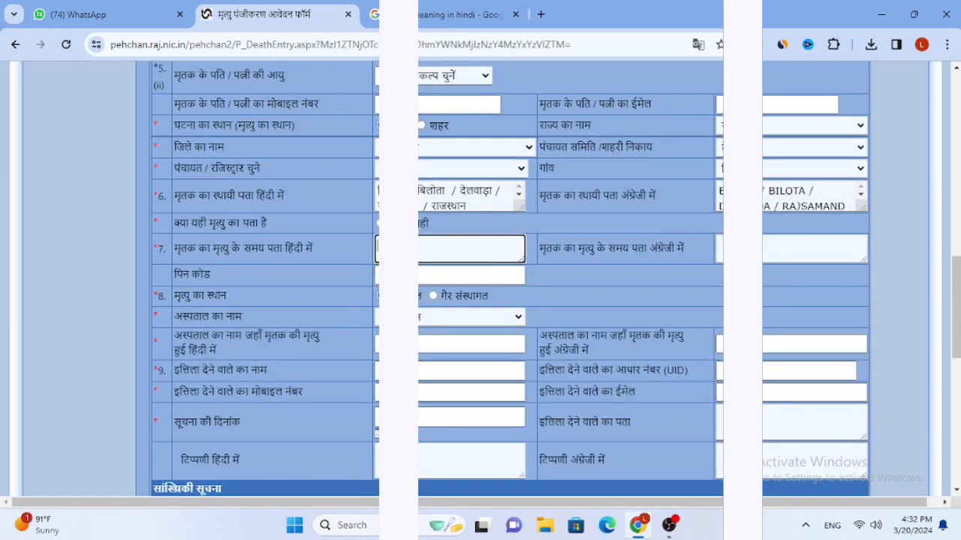
{"action": "key", "text": "alt+shift"}
{"action": "type", "text": "aata"}
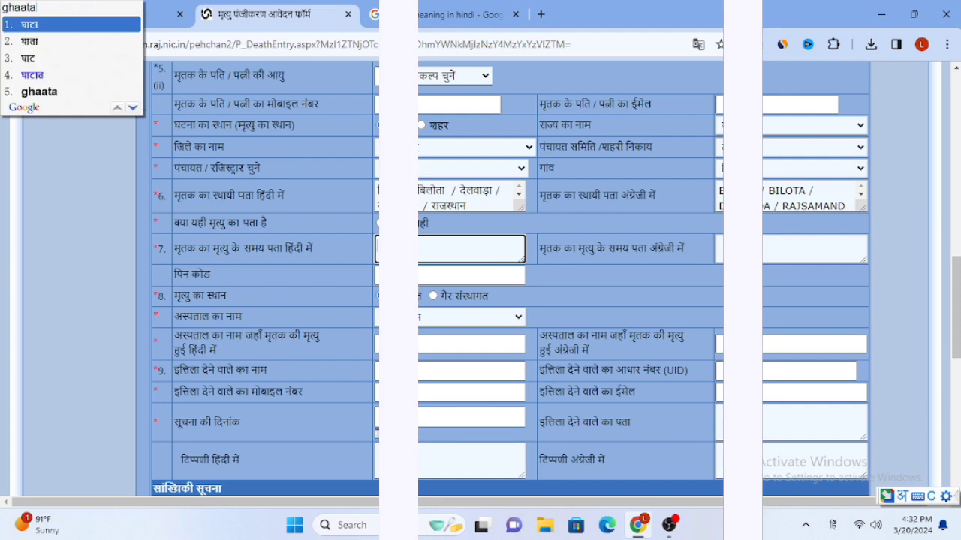
{"action": "key", "text": "BackSpace"}
{"action": "type", "text": "i "}
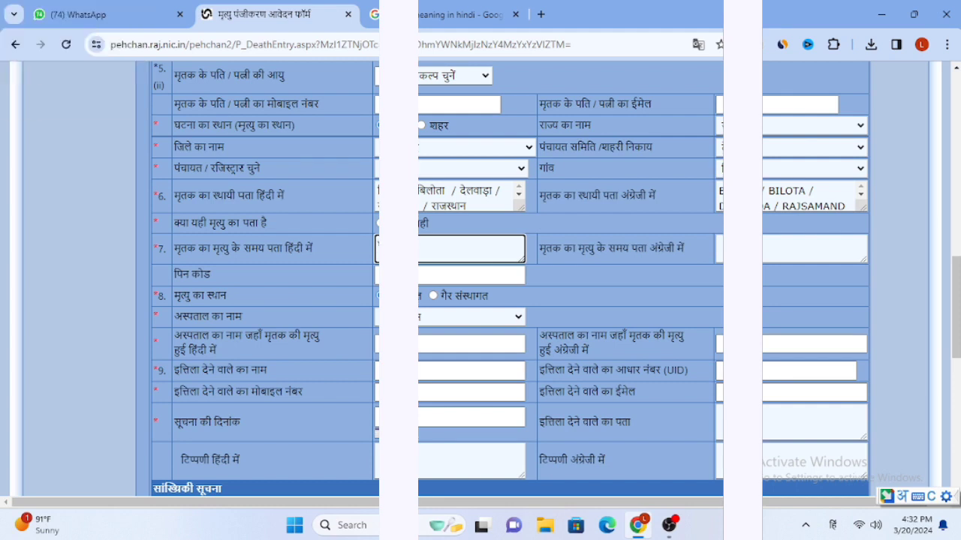
{"action": "type", "text": "payra"}
{"action": "type", "text": "bilota"}
{"action": "key", "text": "Tab"}
{"action": "key", "text": "alt+shift"}
{"action": "type", "text": "g"}
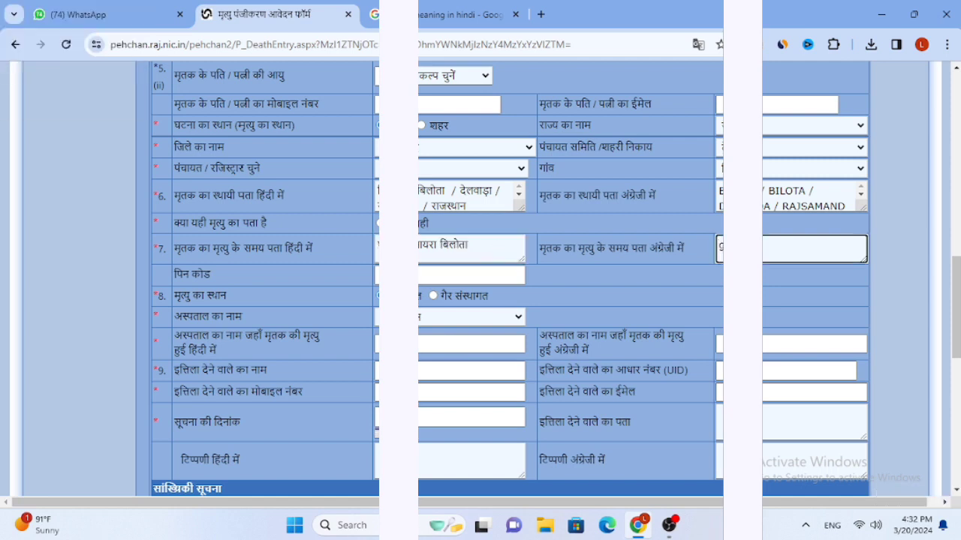
{"action": "type", "text": "payra bilota"}
{"action": "left_click", "coordinate": [446, 274]}
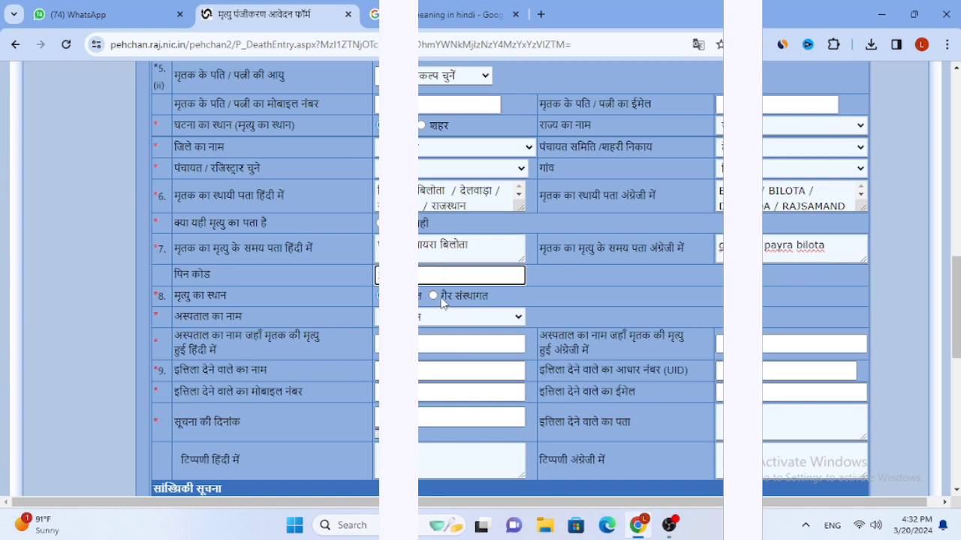
Select गैर संस्थागत and type the place of death in the Hindi and English boxes
{"action": "left_click", "coordinate": [434, 296]}
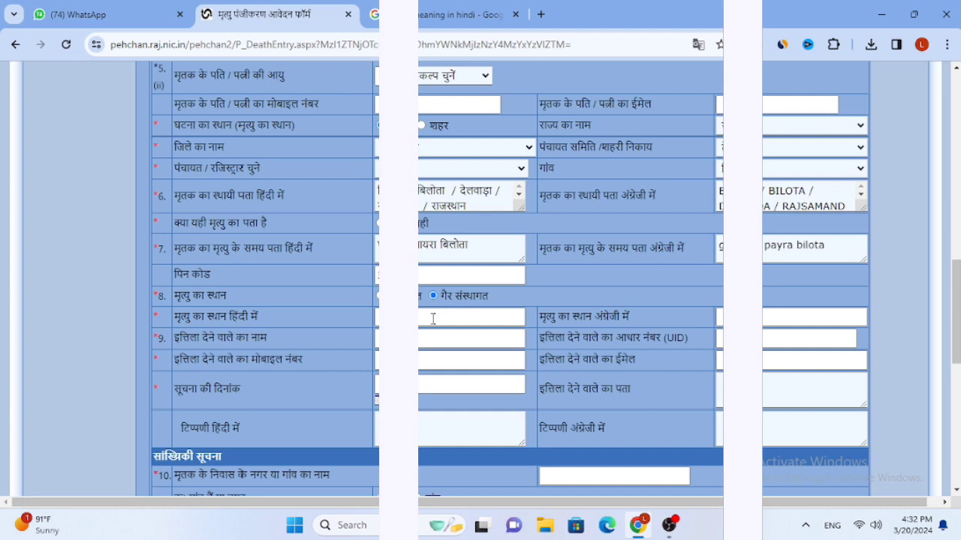
{"action": "left_click", "coordinate": [433, 318]}
{"action": "key", "text": "alt+shift"}
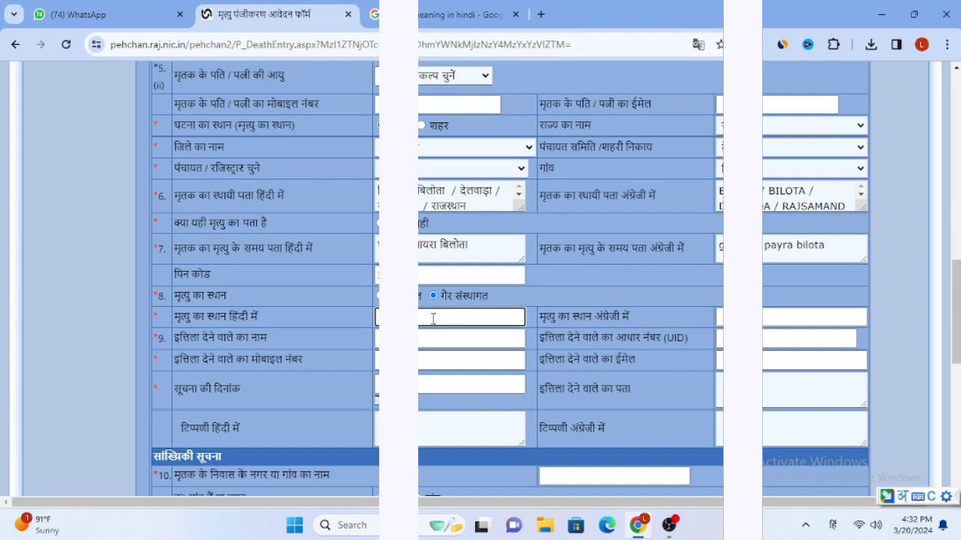
{"action": "type", "text": "ghar k"}
{"action": "key", "text": "super+shift+s"}
{"action": "key", "text": "Escape"}
{"action": "type", "text": "ghaati k payra bilota"}
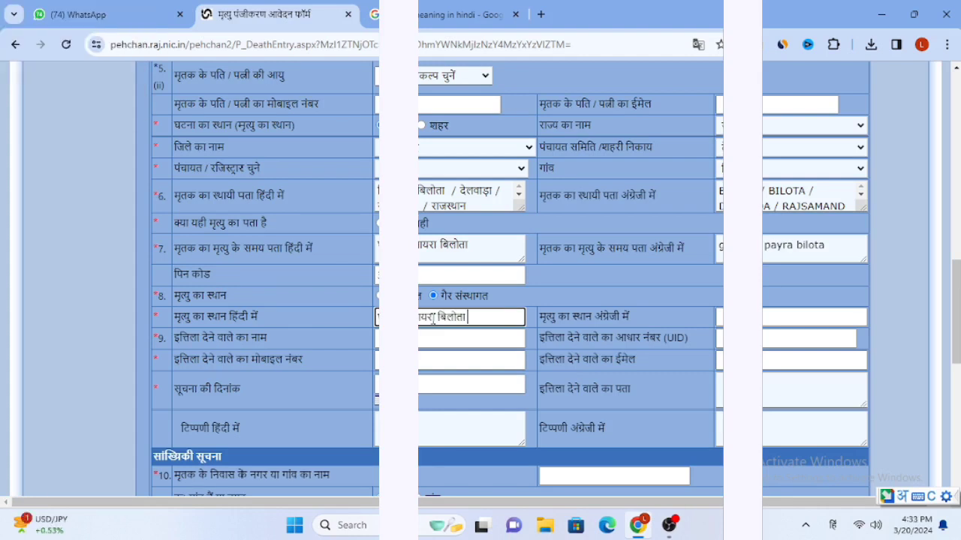
{"action": "left_click", "coordinate": [742, 318]}
{"action": "key", "text": "alt+shift"}
{"action": "type", "text": "g "}
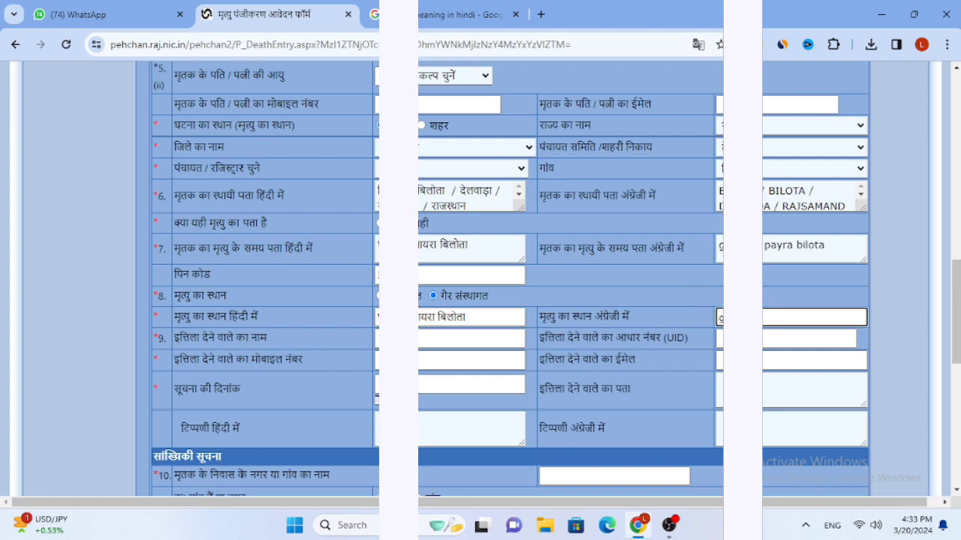
{"action": "type", "text": "payra bilota"}
Enter the informant's name in the informant name field
{"action": "left_click", "coordinate": [439, 337]}
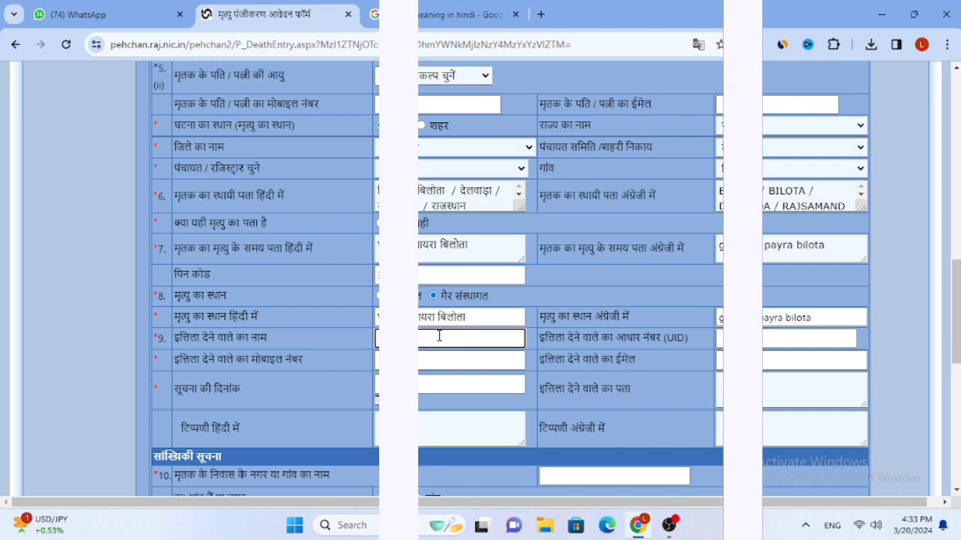
{"action": "key", "text": "super+space"}
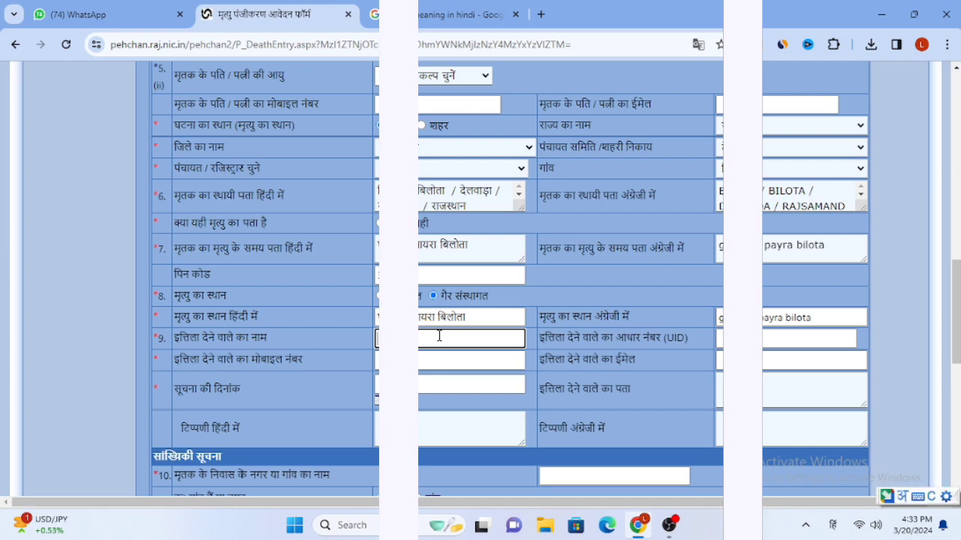
{"action": "key", "text": "super+space"}
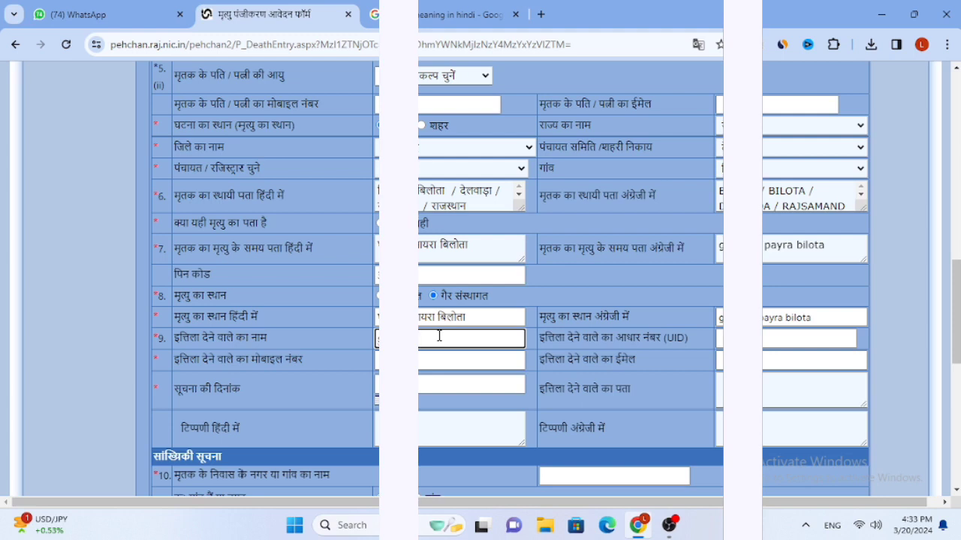
{"action": "type", "text": "dangi"}
{"action": "key", "text": "Tab"}
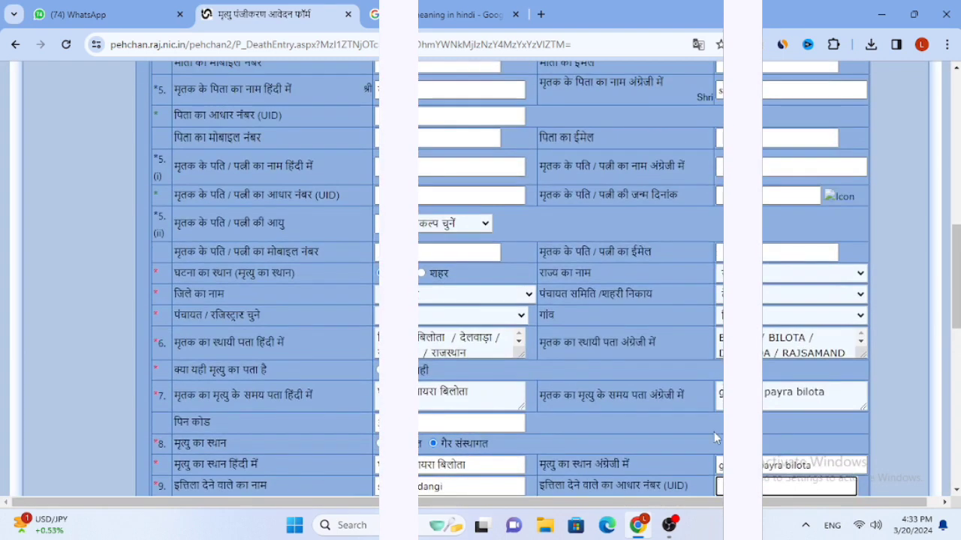
Enter the informant's Aadhaar number so it validates, ready for the mobile number
{"action": "scroll", "coordinate": [717, 439], "scroll_direction": "down", "scroll_amount": 1}
{"action": "scroll", "coordinate": [714, 433], "scroll_direction": "down", "scroll_amount": 1}
{"action": "left_click", "coordinate": [681, 405]}
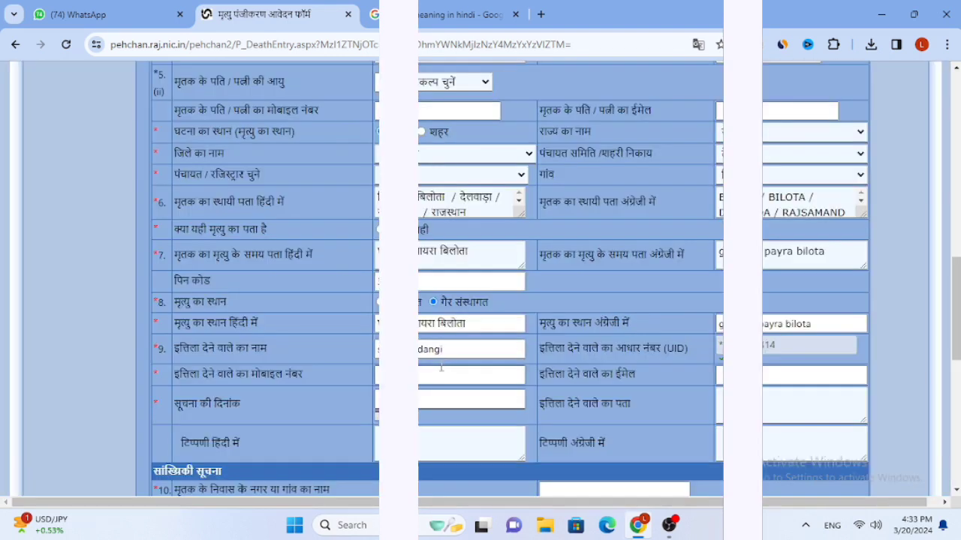
{"action": "left_click", "coordinate": [441, 370]}
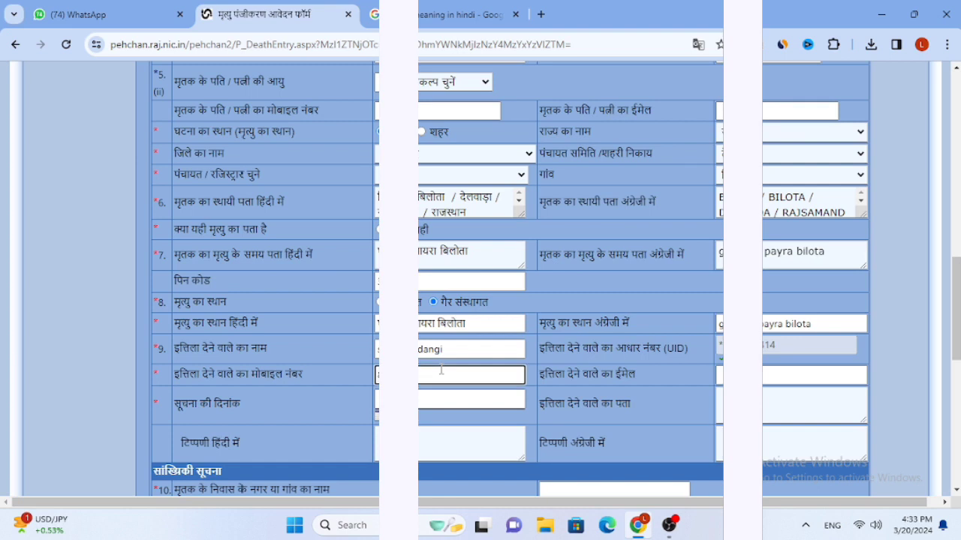
Set the notification date (सूचना की दिनांक) to 12 March 2024 from the calendar
{"action": "type", "text": "525"}
{"action": "left_click", "coordinate": [470, 399]}
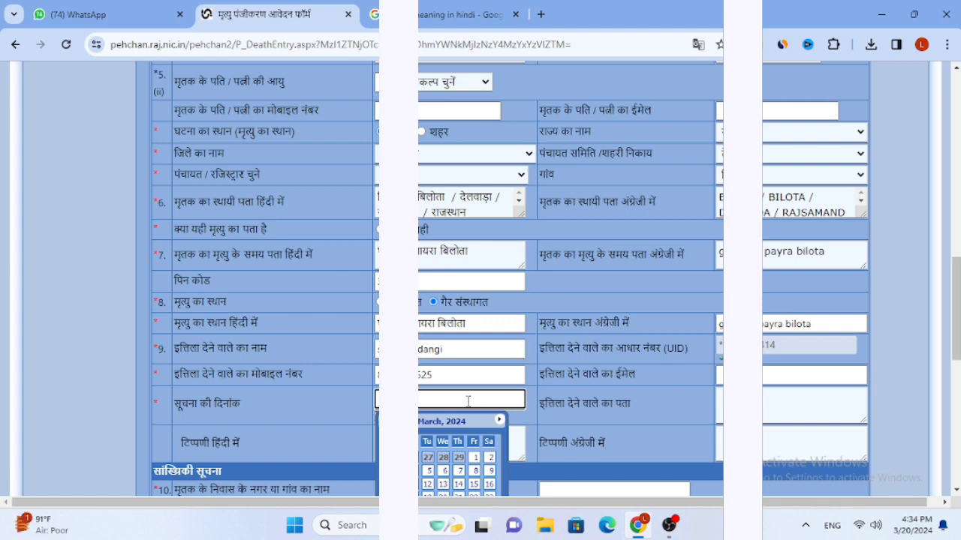
{"action": "scroll", "coordinate": [468, 402], "scroll_direction": "down", "scroll_amount": 1}
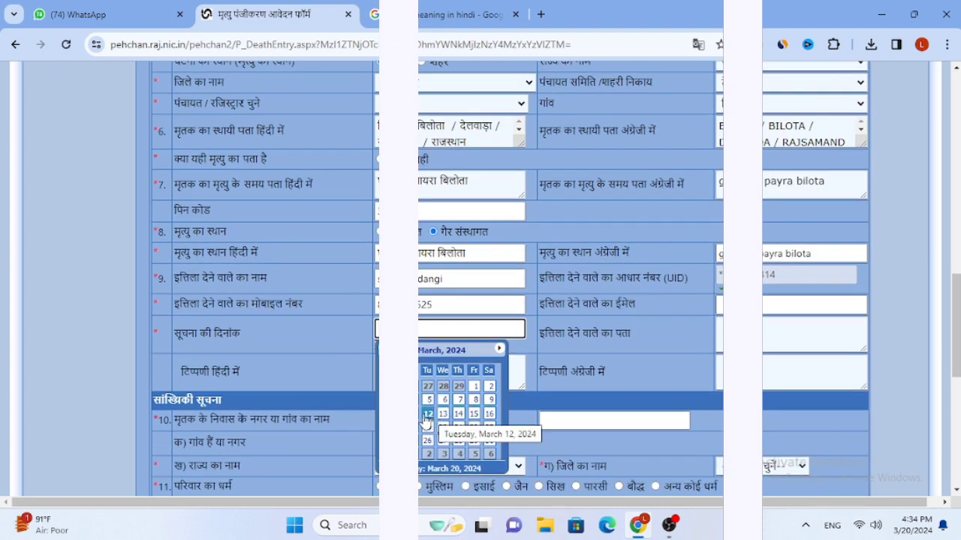
{"action": "left_click", "coordinate": [443, 415]}
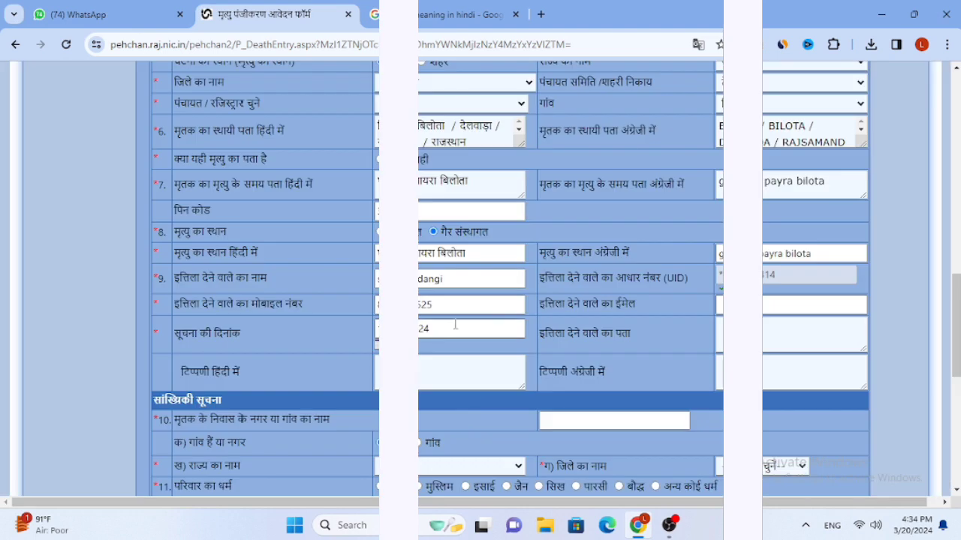
{"action": "scroll", "coordinate": [455, 325], "scroll_direction": "down", "scroll_amount": 1}
Enter 'bilota' in English as the deceased's village and choose the district
{"action": "left_click", "coordinate": [588, 347]}
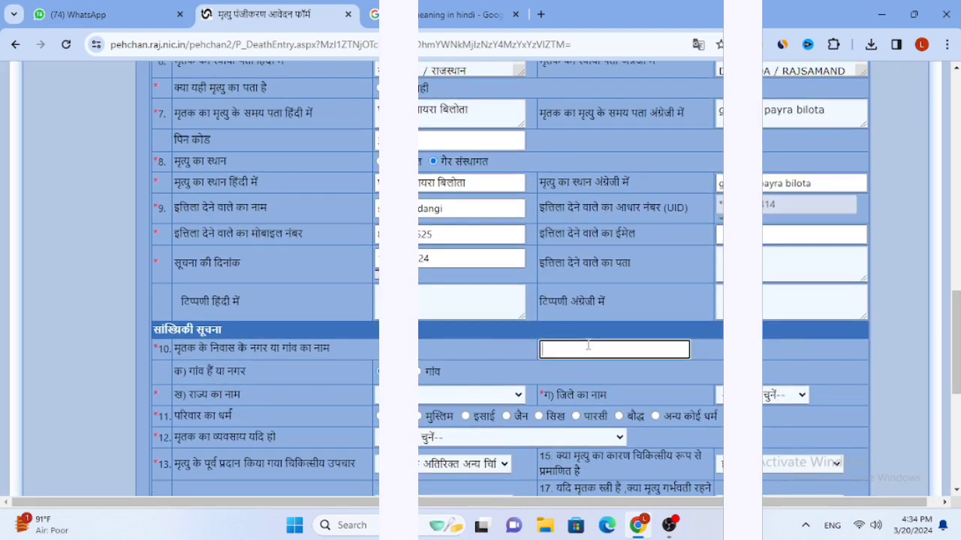
{"action": "type", "text": "bil"}
{"action": "key", "text": "BackSpace"}
{"action": "key", "text": "BackSpace"}
{"action": "key", "text": "BackSpace"}
{"action": "key", "text": "alt+shift"}
{"action": "type", "text": "bilota"}
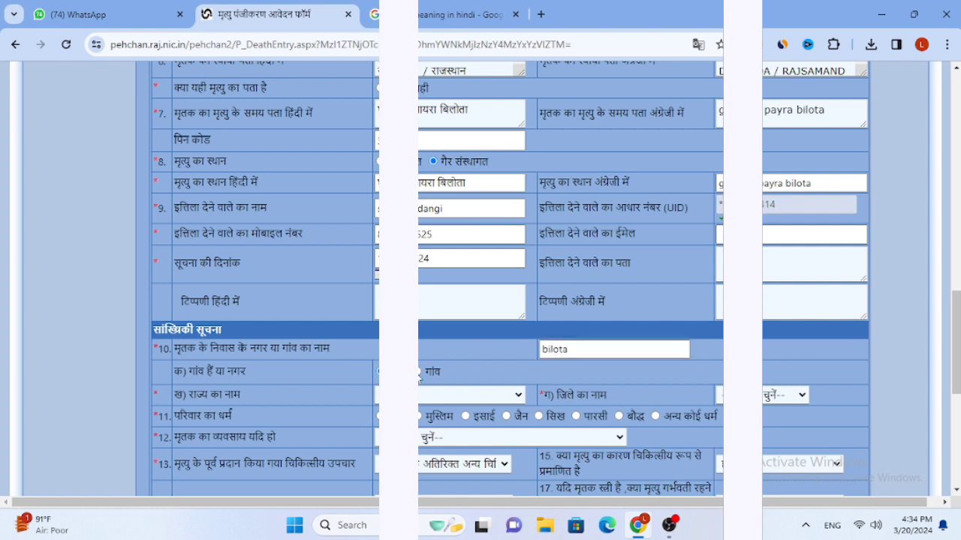
{"action": "left_click", "coordinate": [765, 398]}
{"action": "scroll", "coordinate": [752, 351], "scroll_direction": "down", "scroll_amount": 4}
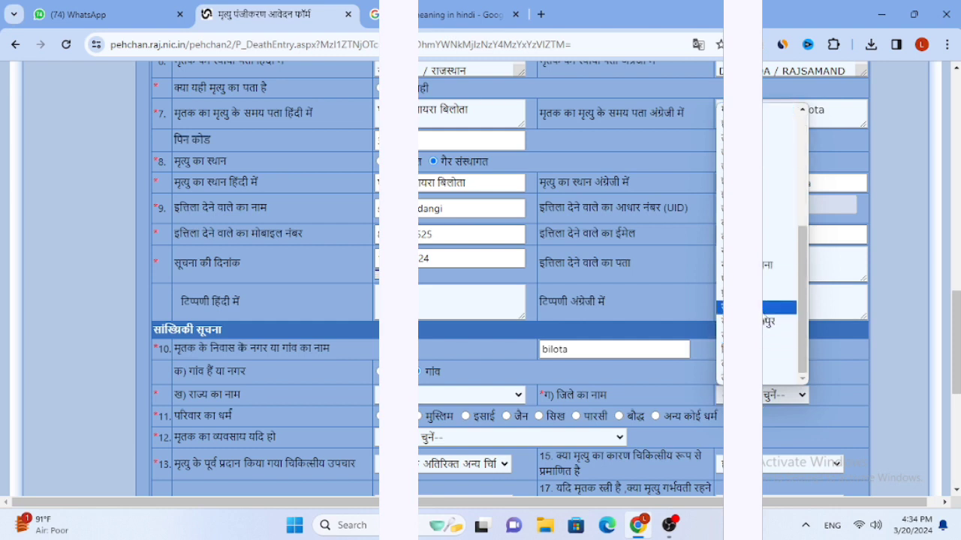
{"action": "left_click", "coordinate": [750, 308]}
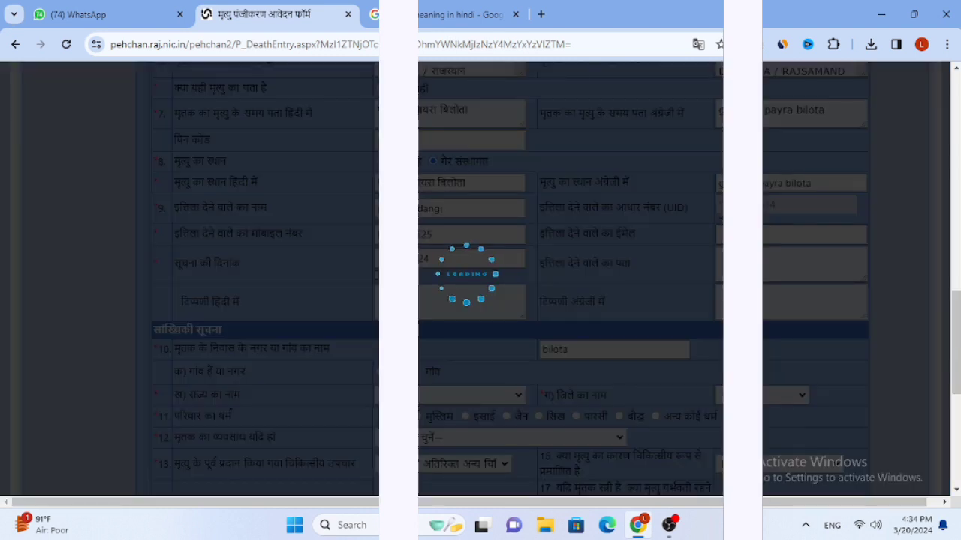
Set occupation to 'not described elsewhere' and item 13 to चिकित्सीय उपचार नहीं किया गया
{"action": "left_click", "coordinate": [495, 437]}
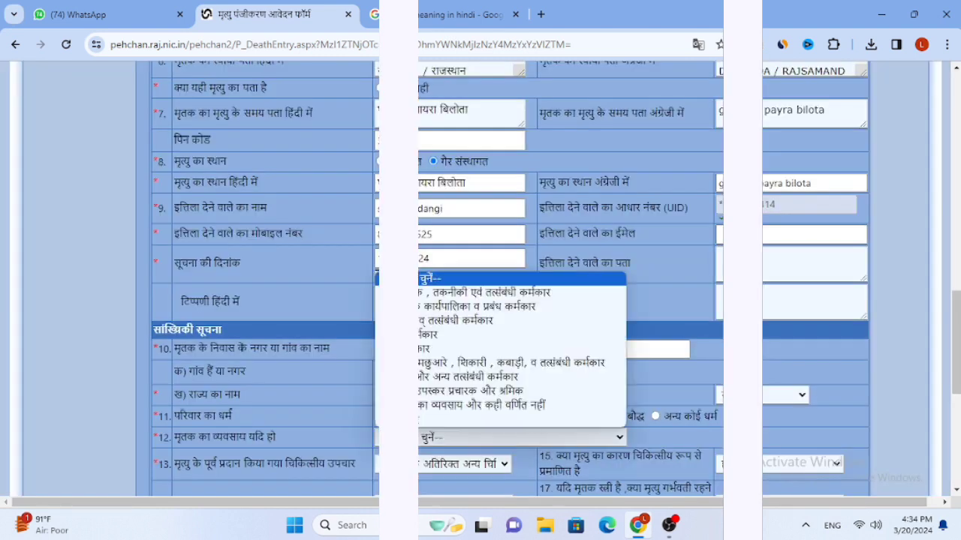
{"action": "left_click", "coordinate": [439, 421]}
{"action": "scroll", "coordinate": [447, 325], "scroll_direction": "down", "scroll_amount": 2}
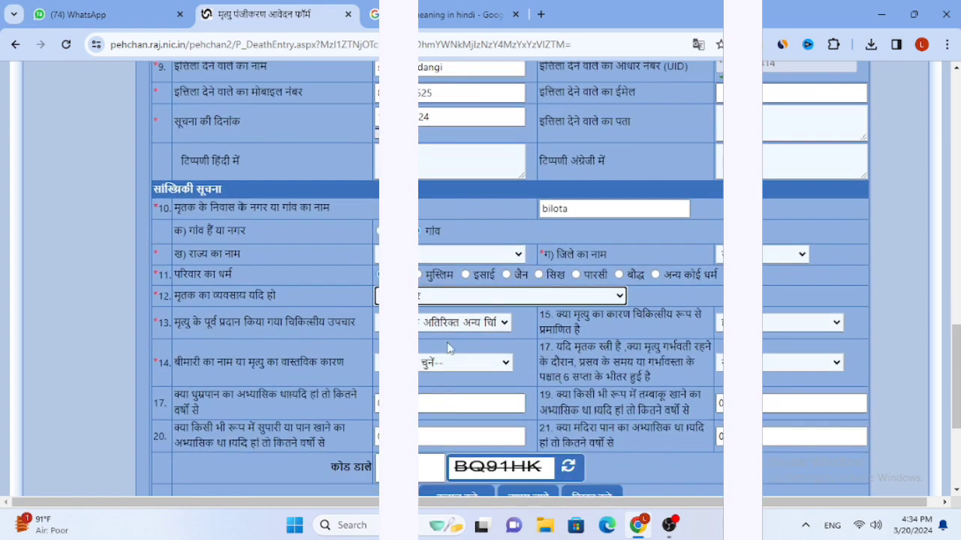
{"action": "left_click", "coordinate": [435, 324]}
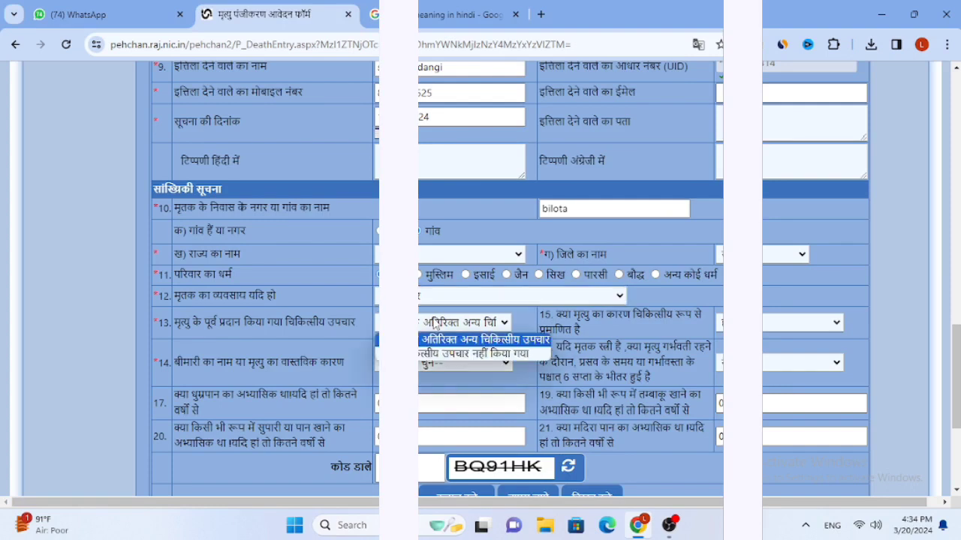
{"action": "left_click", "coordinate": [484, 352]}
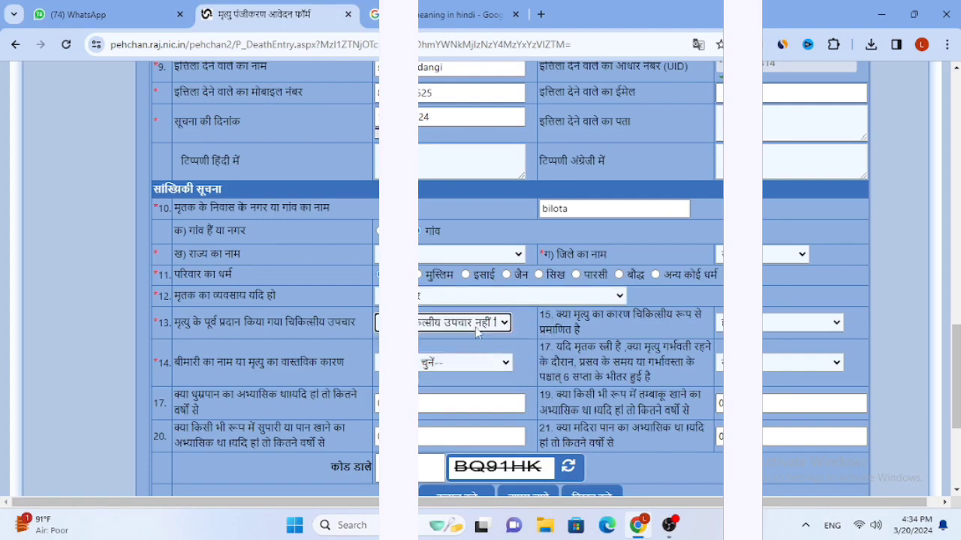
{"action": "scroll", "coordinate": [466, 329], "scroll_direction": "down", "scroll_amount": 1}
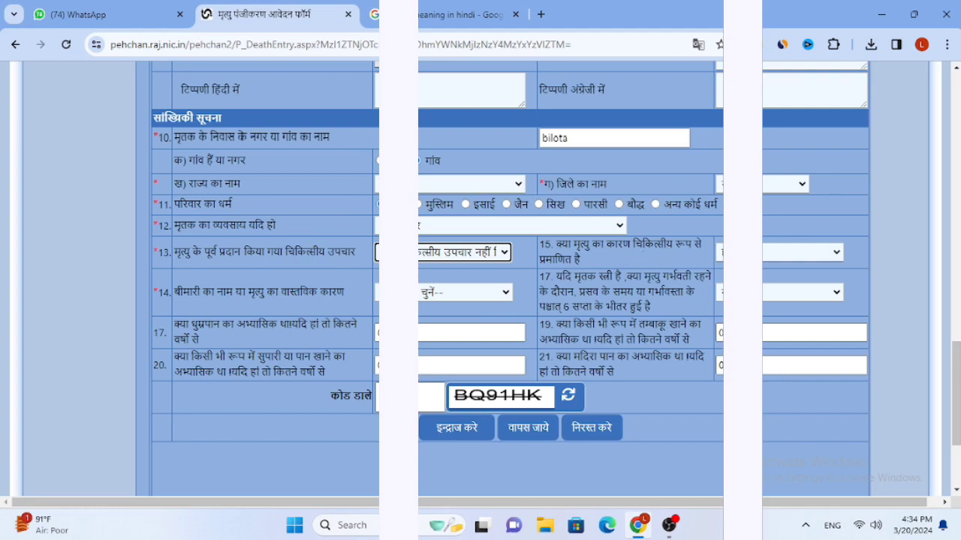
Pick the cause of death in item 14 and enter the captcha code
{"action": "left_click", "coordinate": [438, 296]}
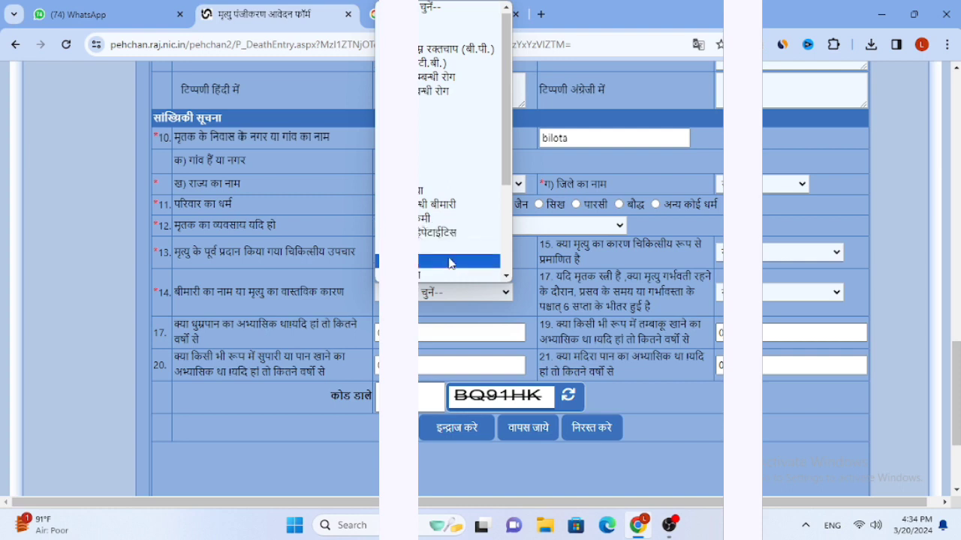
{"action": "scroll", "coordinate": [451, 262], "scroll_direction": "down", "scroll_amount": 2}
{"action": "left_click", "coordinate": [435, 276]}
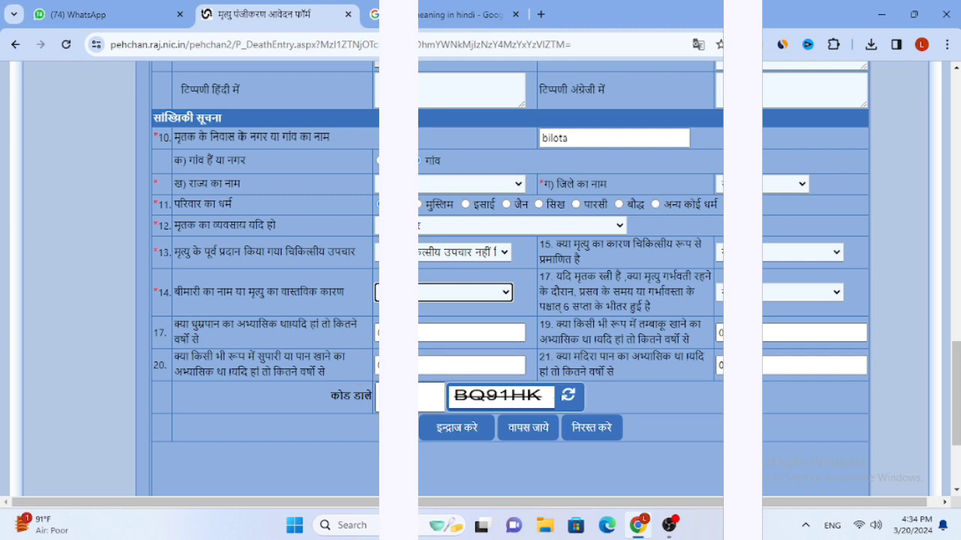
{"action": "left_click", "coordinate": [431, 398]}
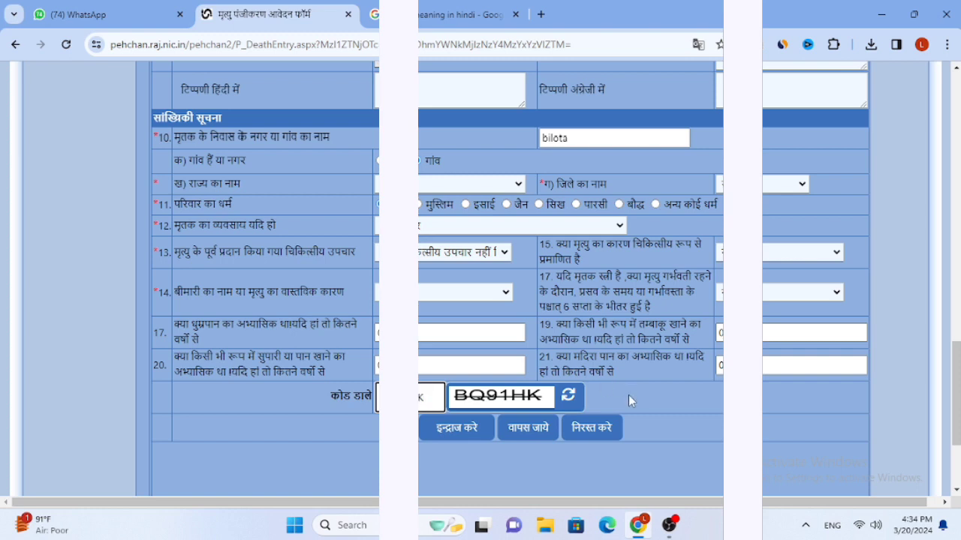
{"action": "scroll", "coordinate": [605, 380], "scroll_direction": "up", "scroll_amount": 8}
{"action": "scroll", "coordinate": [605, 379], "scroll_direction": "up", "scroll_amount": 5}
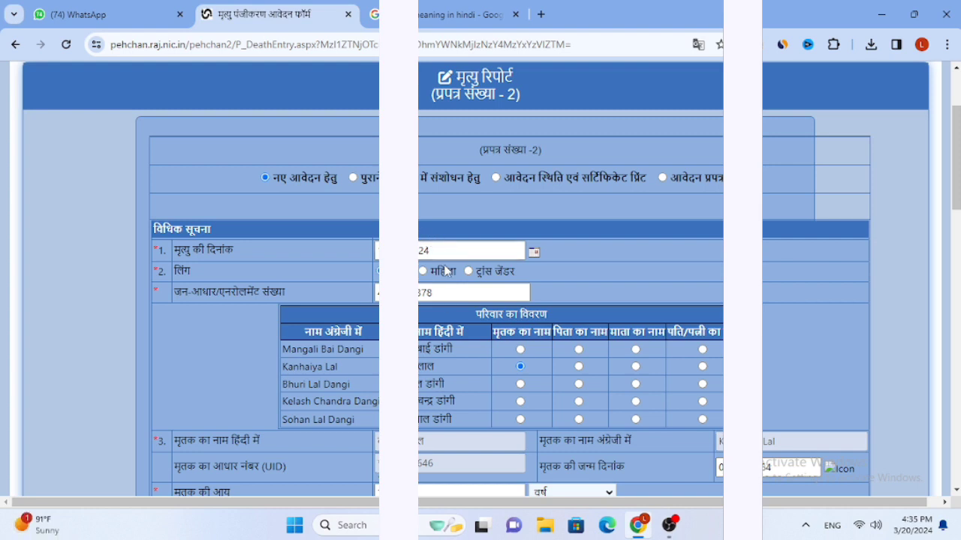
Try submitting the form with इन्द्राज करे and dismiss the resulting alert
{"action": "scroll", "coordinate": [449, 320], "scroll_direction": "down", "scroll_amount": 1}
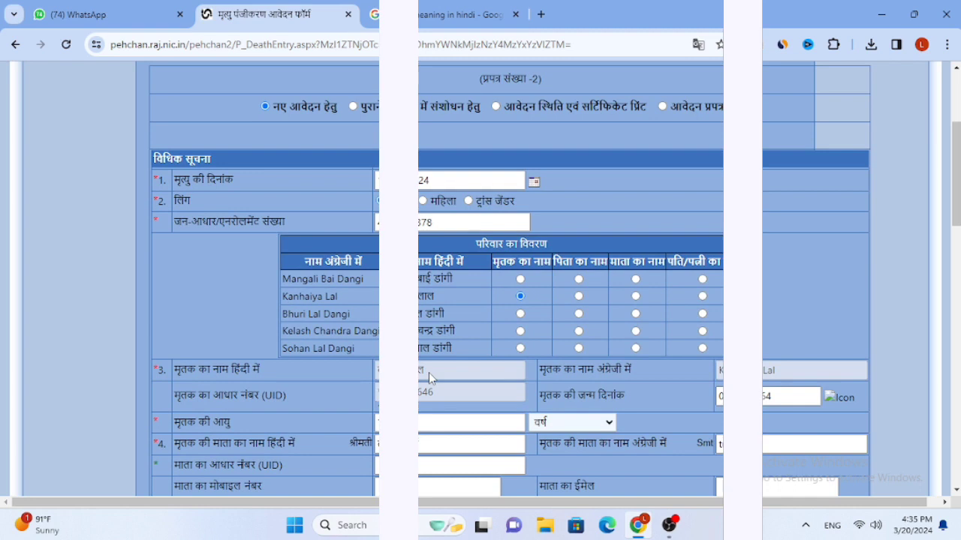
{"action": "scroll", "coordinate": [428, 372], "scroll_direction": "down", "scroll_amount": 1}
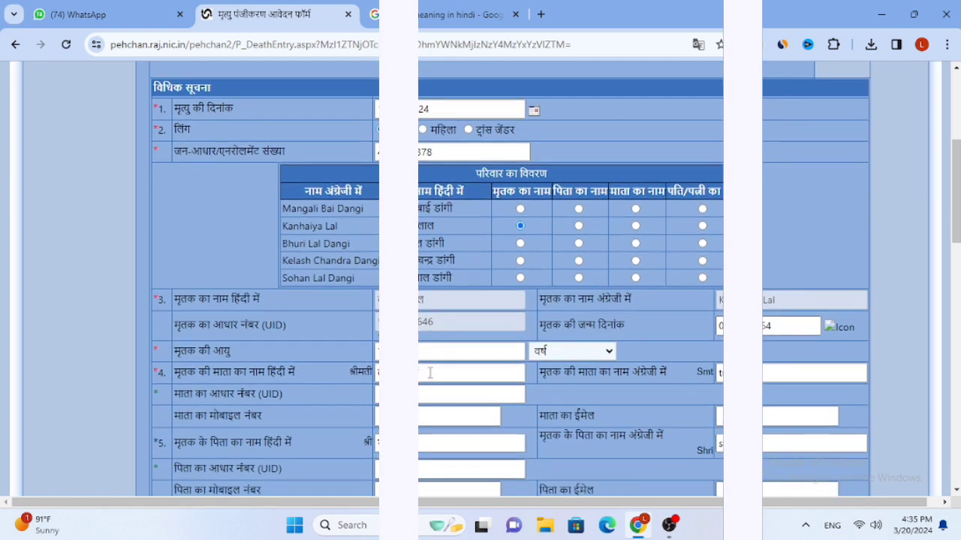
{"action": "scroll", "coordinate": [430, 372], "scroll_direction": "down", "scroll_amount": 2}
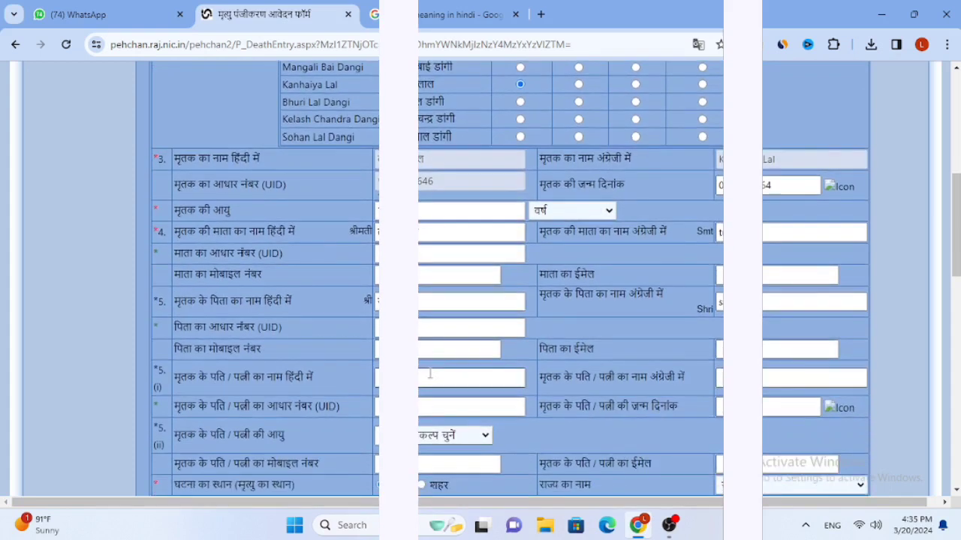
{"action": "scroll", "coordinate": [430, 374], "scroll_direction": "down", "scroll_amount": 5}
{"action": "scroll", "coordinate": [432, 370], "scroll_direction": "down", "scroll_amount": 6}
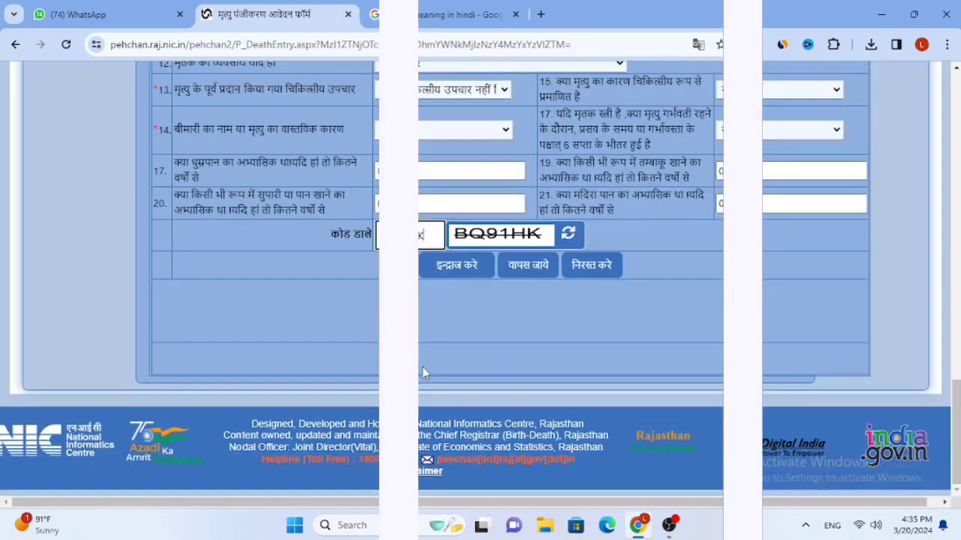
{"action": "left_click", "coordinate": [444, 274]}
{"action": "left_click", "coordinate": [590, 156]}
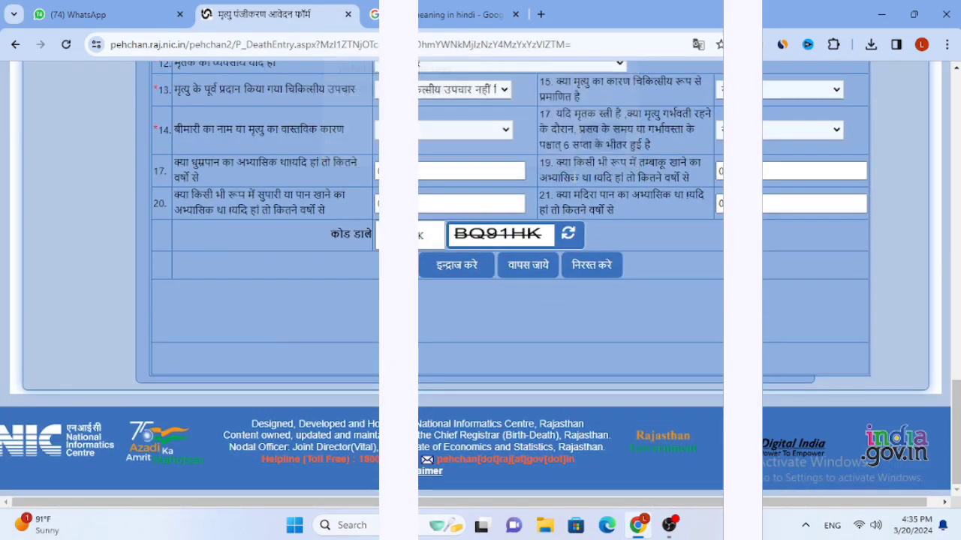
Fill in the informant's address (इत्तिला देने वाले का पता)
{"action": "scroll", "coordinate": [575, 180], "scroll_direction": "up", "scroll_amount": 2}
{"action": "scroll", "coordinate": [572, 222], "scroll_direction": "up", "scroll_amount": 2}
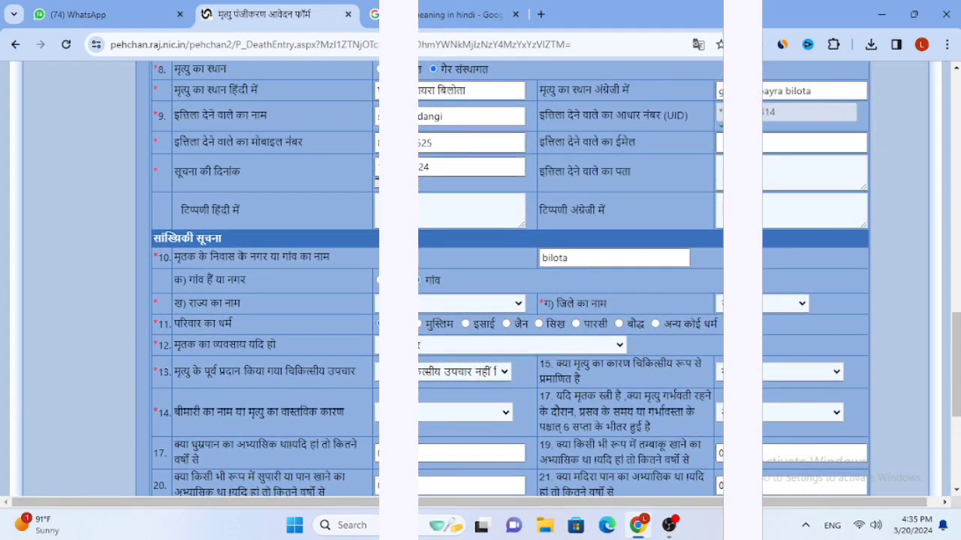
{"action": "left_click", "coordinate": [767, 170]}
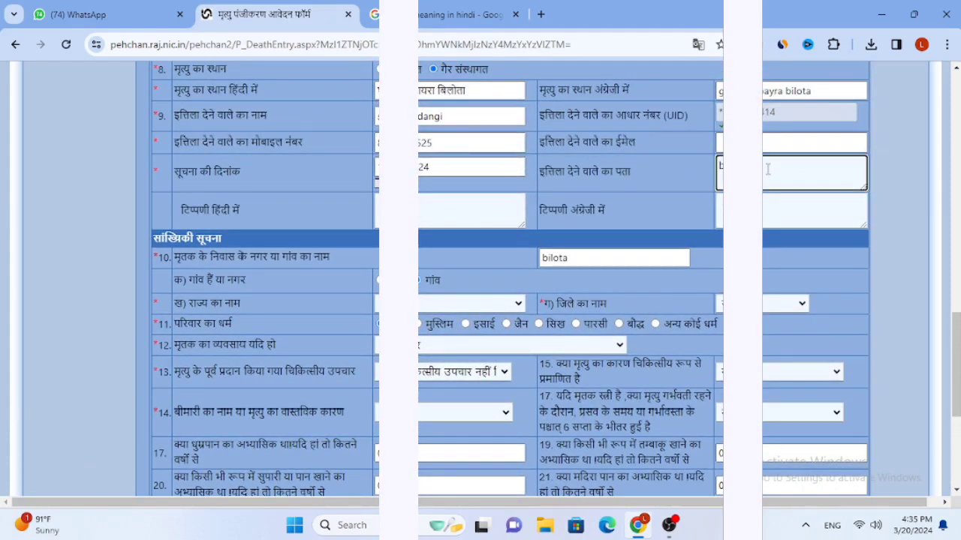
{"action": "scroll", "coordinate": [585, 300], "scroll_direction": "down", "scroll_amount": 4}
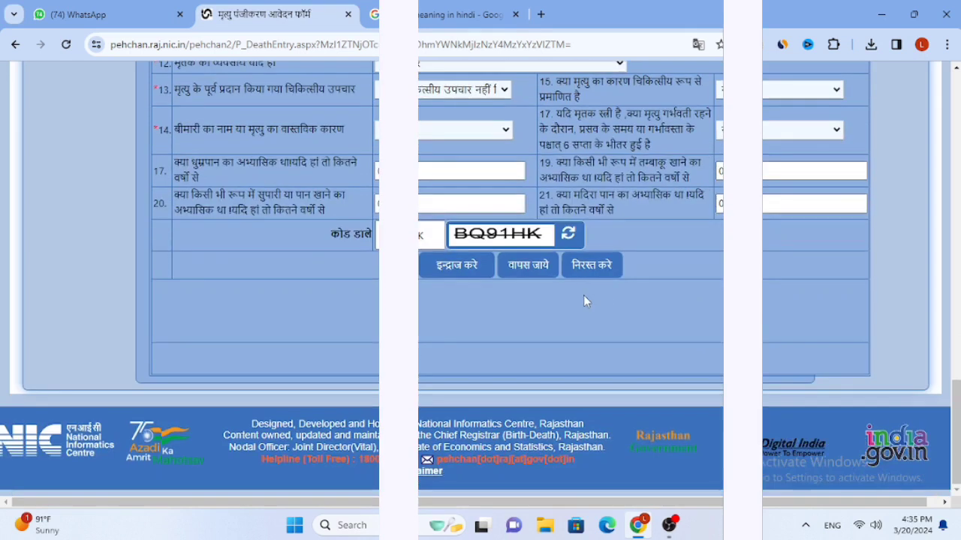
Submit the form, acknowledge the reference number, and open the Form 6 printable PDF
{"action": "left_click", "coordinate": [454, 271]}
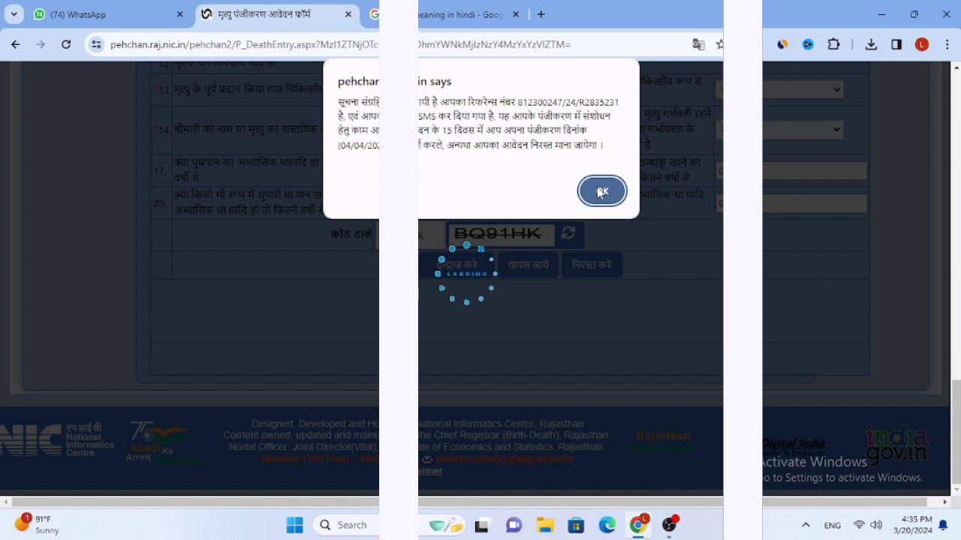
{"action": "left_click", "coordinate": [601, 192]}
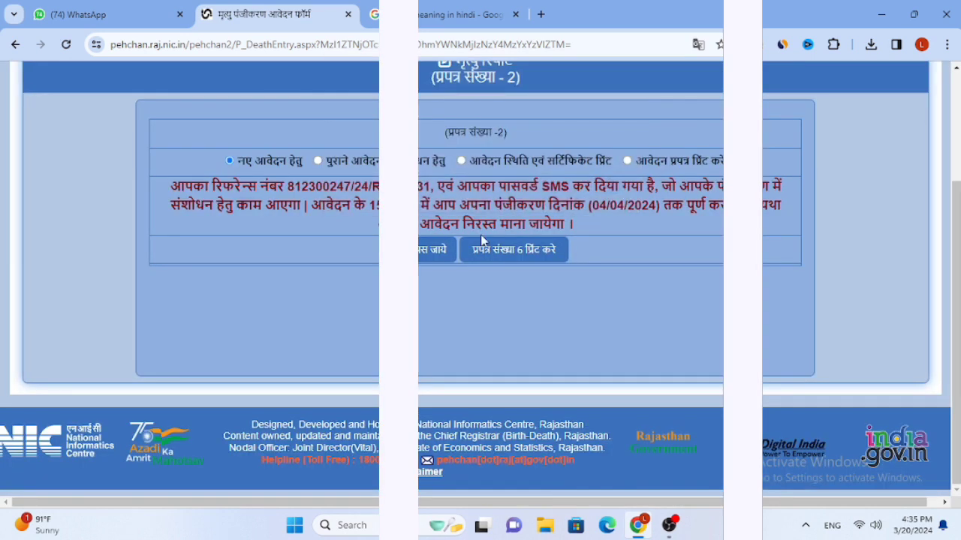
{"action": "left_click", "coordinate": [538, 252]}
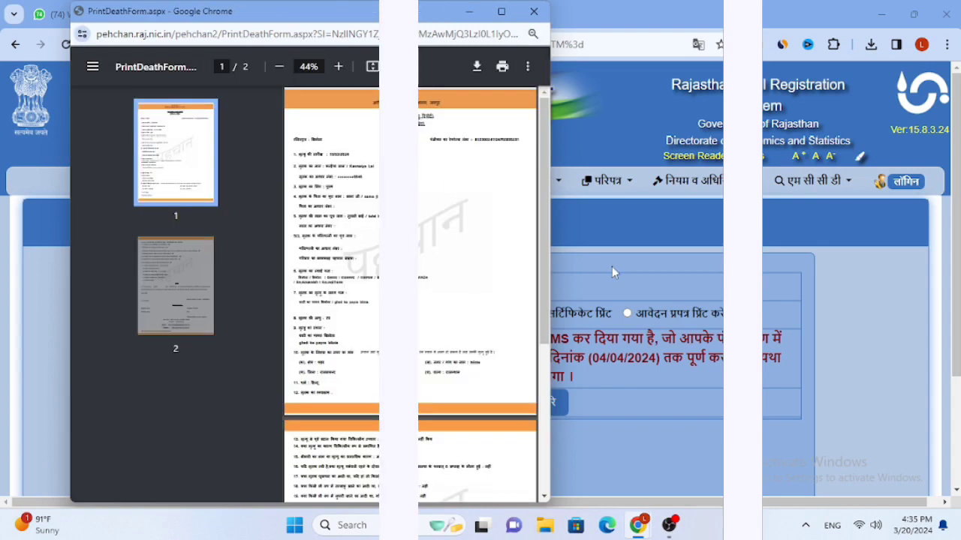
{"action": "left_click", "coordinate": [669, 525]}
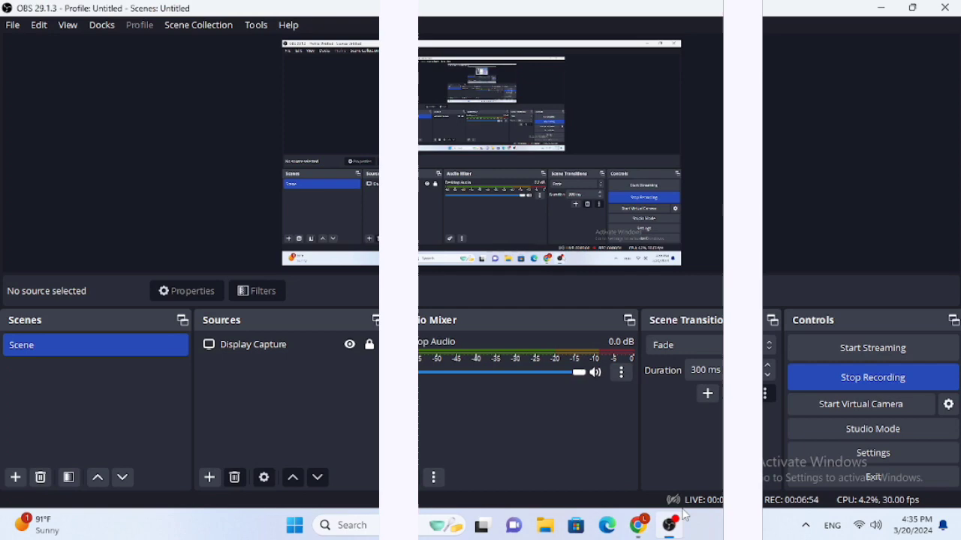